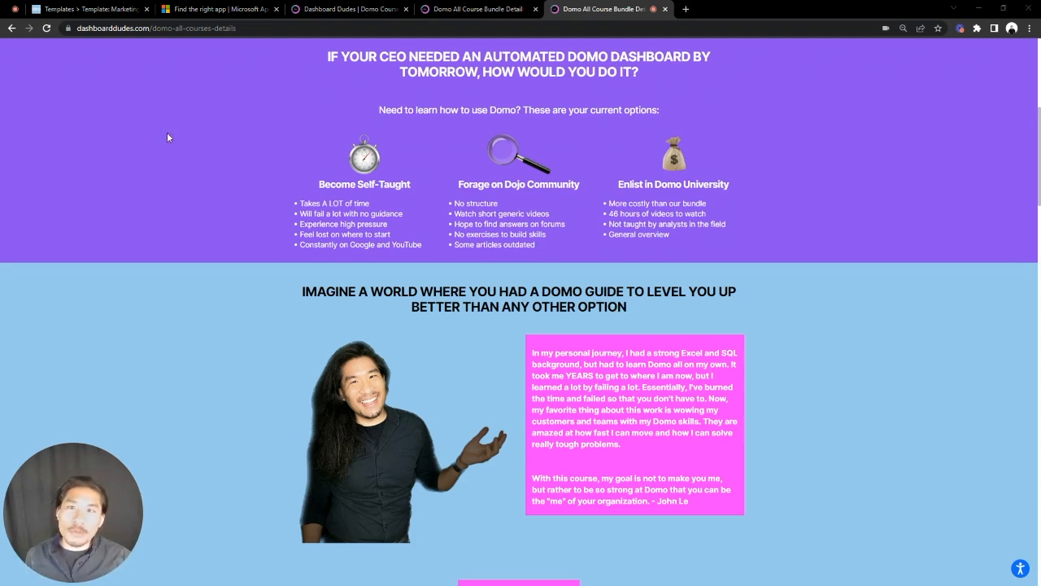
# Step: Open the tool downloads page in Domo's admin settings and open the Domo for Office add-in's Microsoft AppSource listing
pyautogui.click(109, 10)
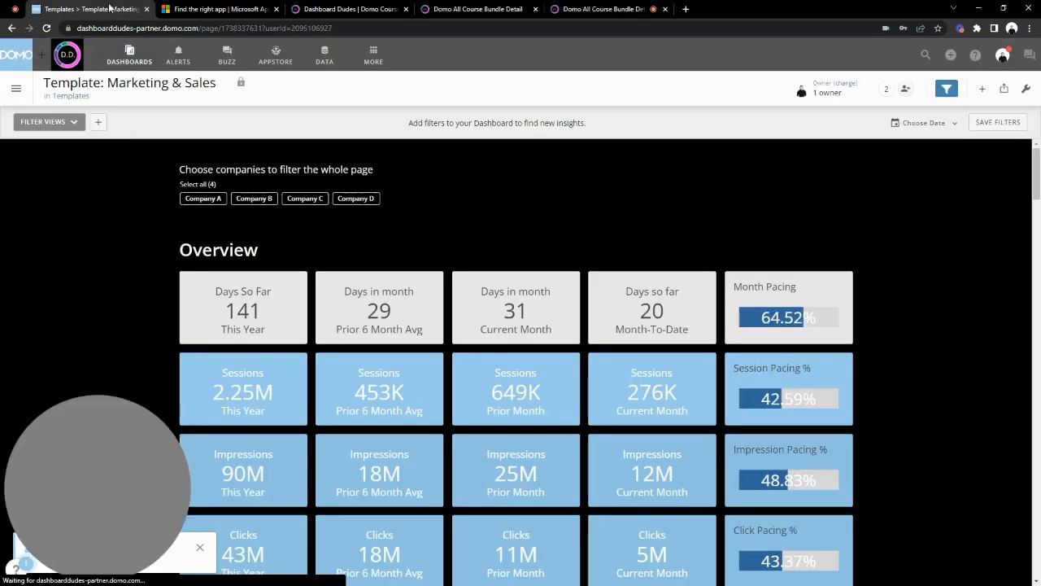
pyautogui.click(376, 61)
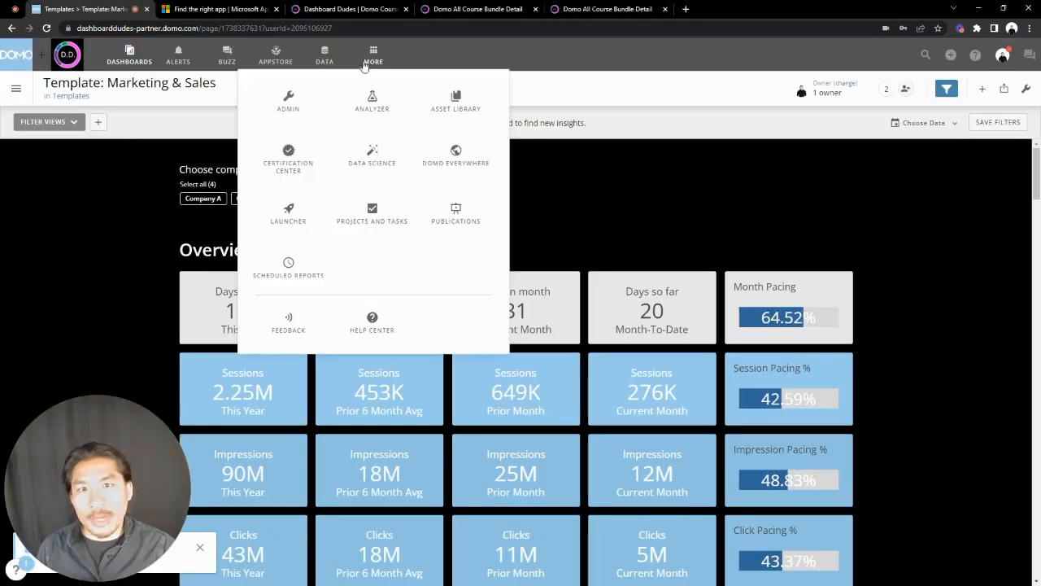
pyautogui.click(293, 109)
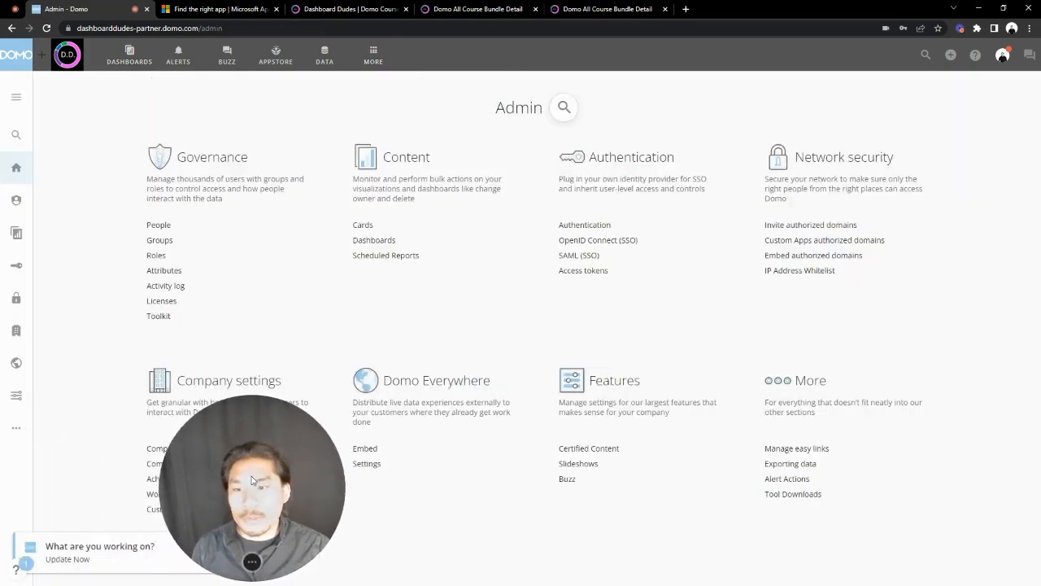
pyautogui.click(19, 428)
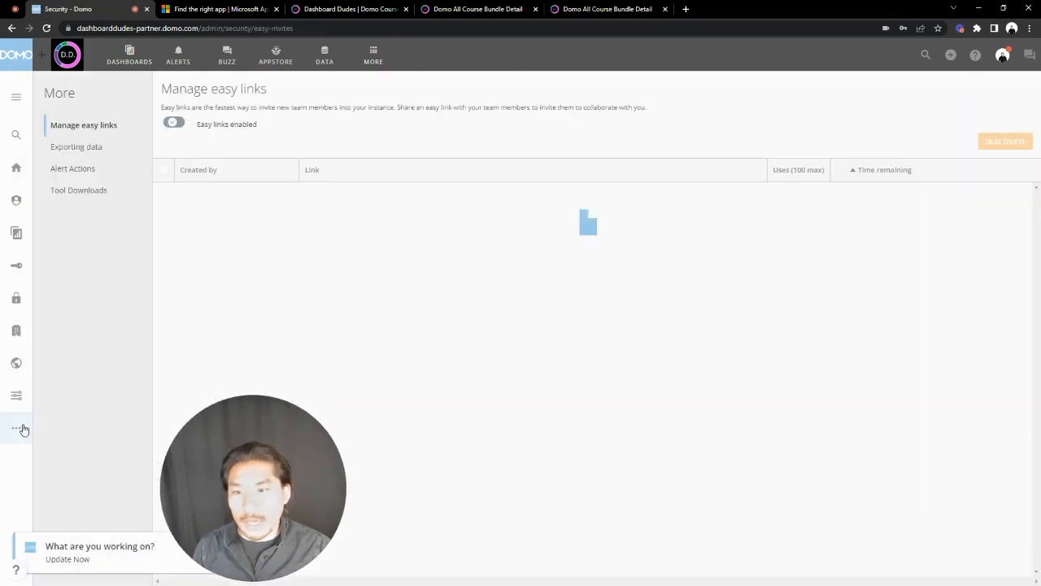
pyautogui.click(80, 191)
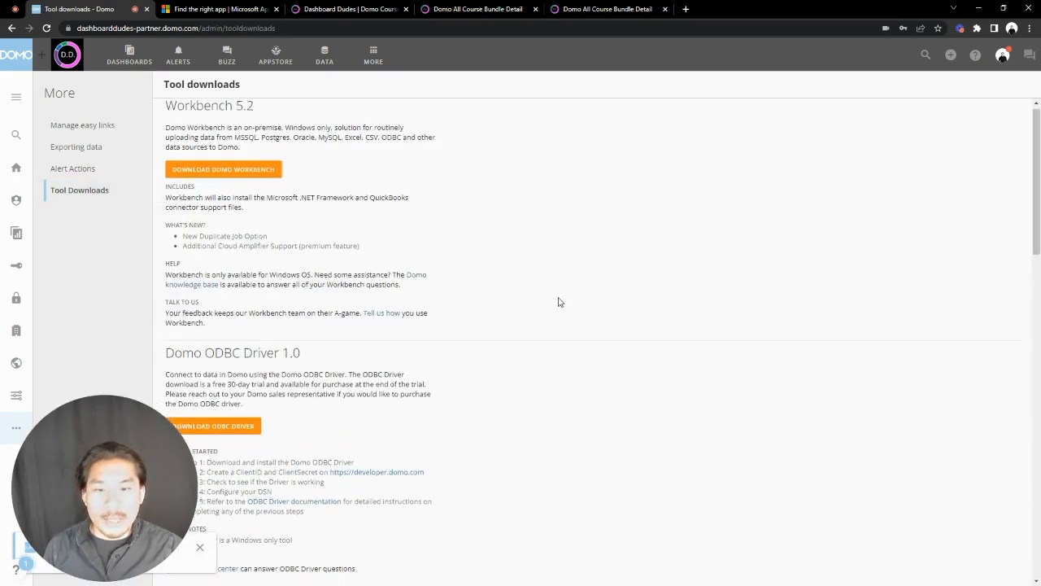
pyautogui.scroll(-3, 557, 300)
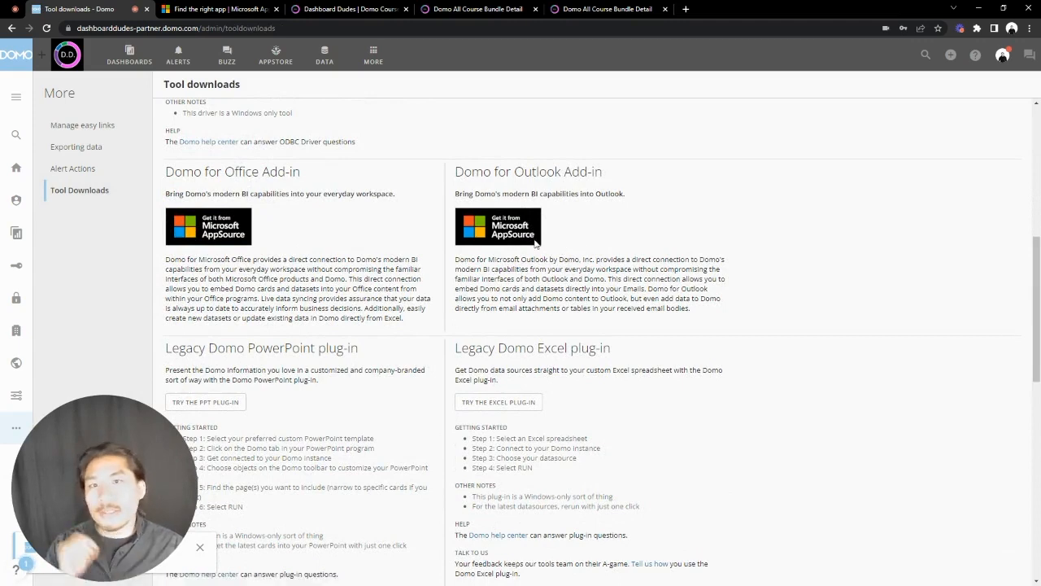
pyautogui.click(246, 233)
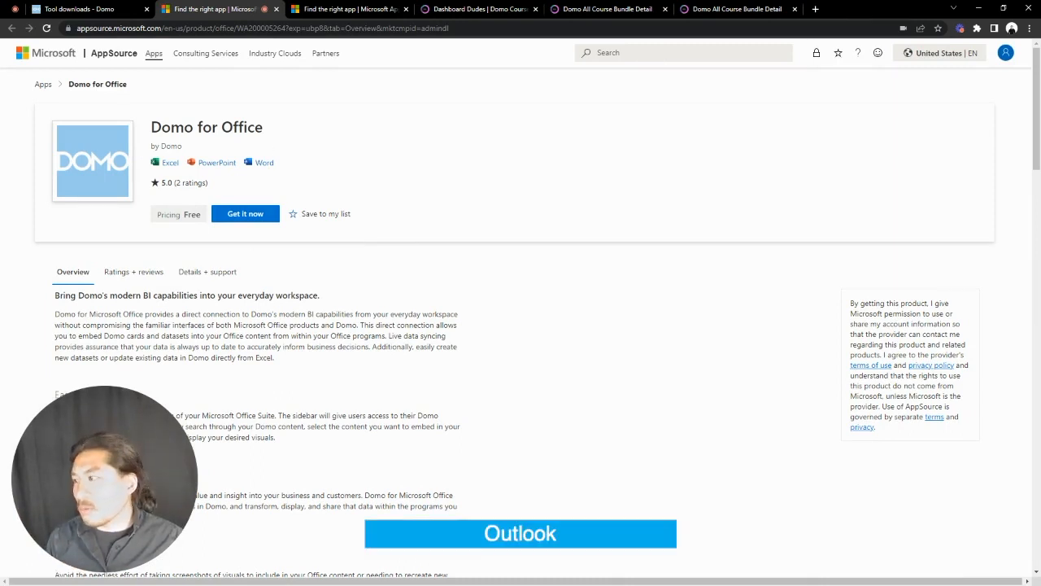
# Step: Switch to Outlook and start a new email message, ready for writing in the body
pyautogui.moveTo(383, 584); pyautogui.dragTo(600, 4)
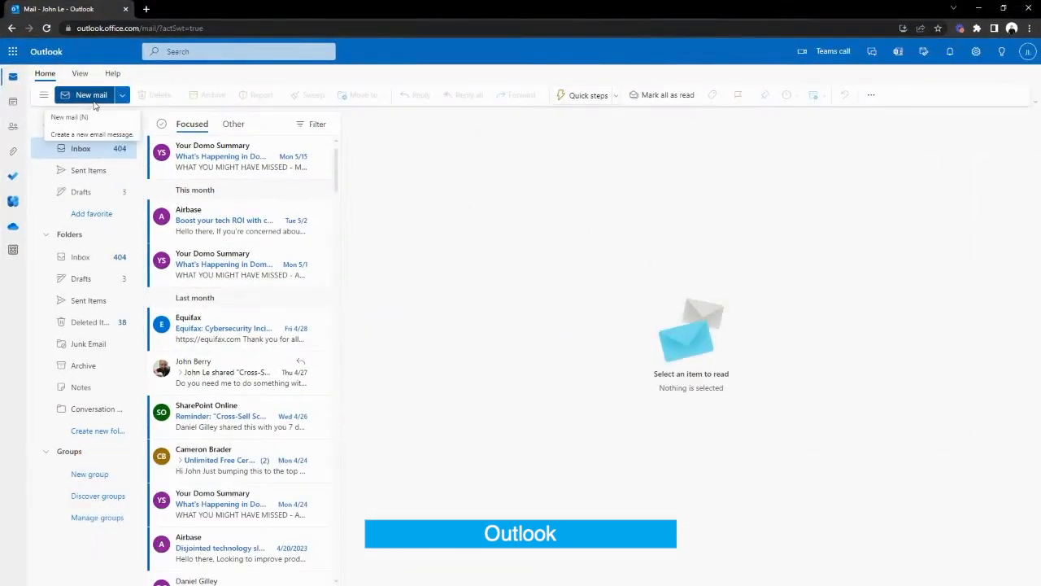
pyautogui.click(103, 96)
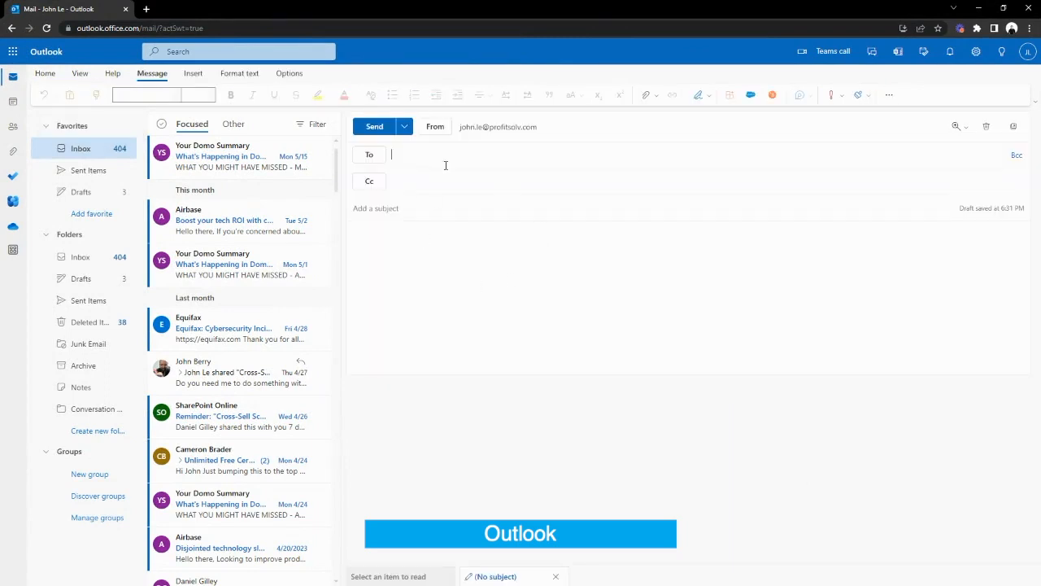
pyautogui.click(465, 250)
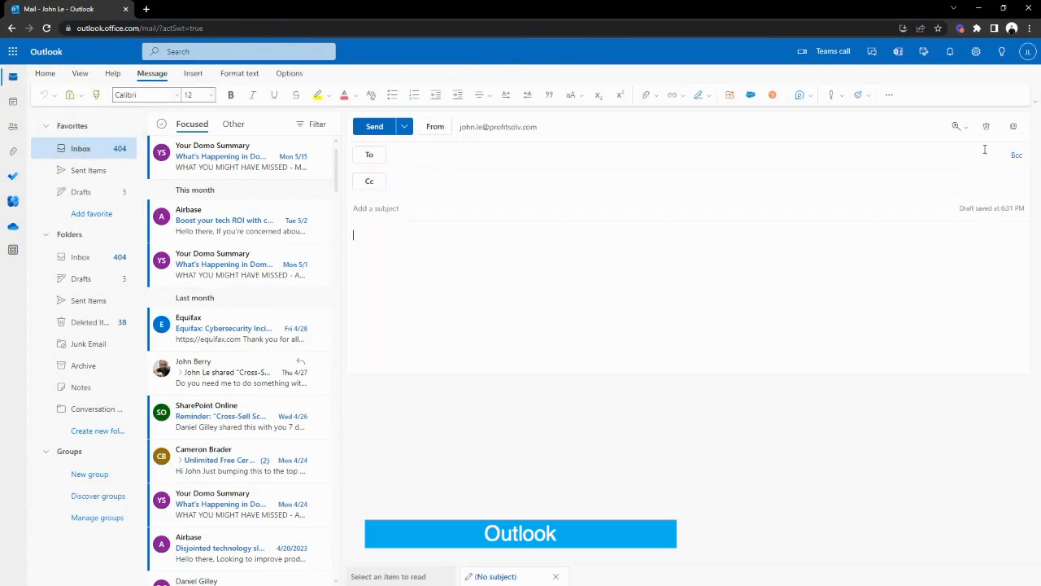
# Step: Open the dashboards list of the Domo add-in for the new email
pyautogui.click(888, 96)
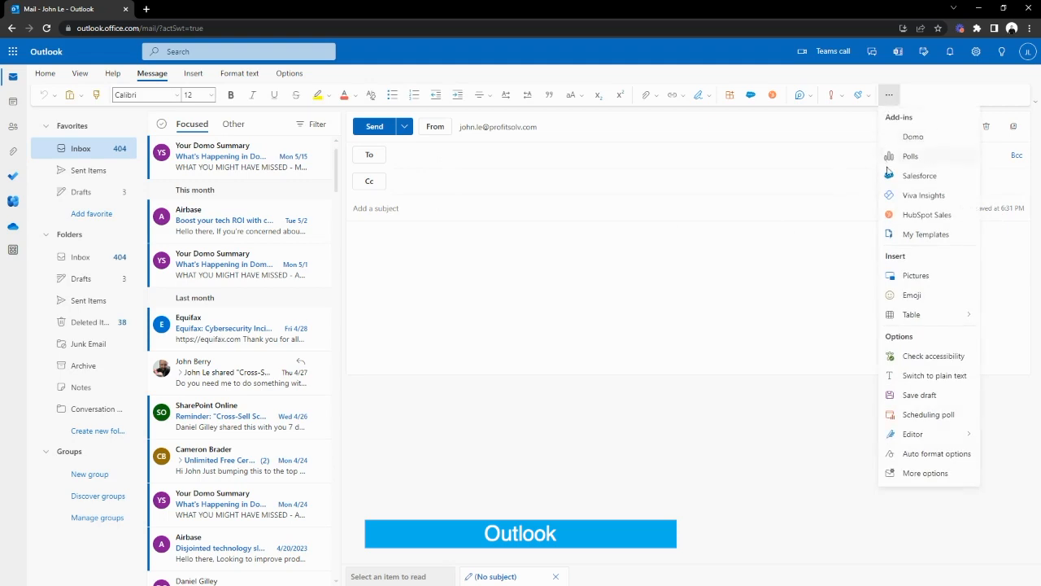
pyautogui.click(912, 137)
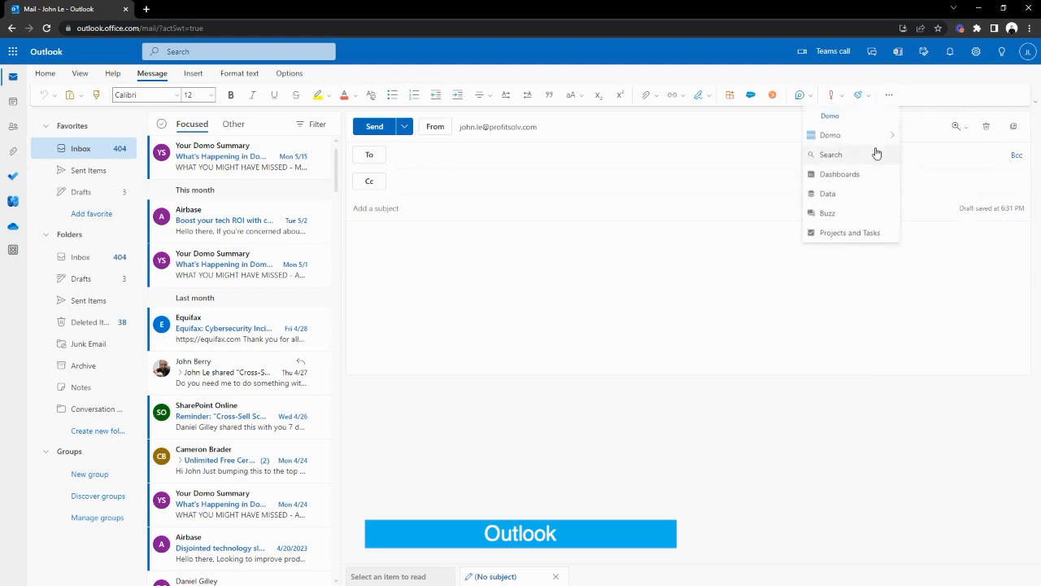
pyautogui.moveTo(874, 140)
pyautogui.click(851, 182)
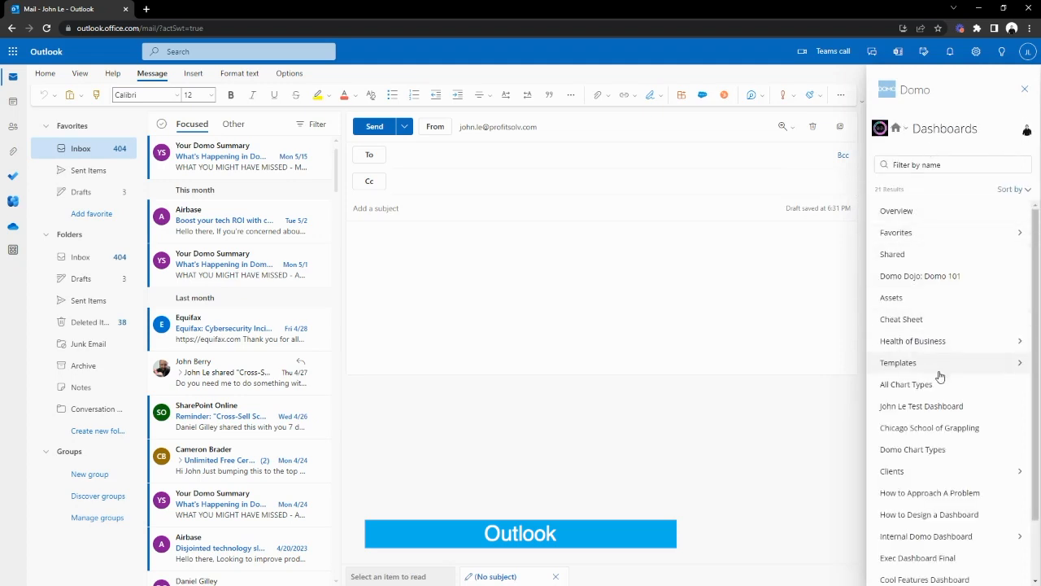
# Step: Open the import preview of the Spend Over Time card from the Template: Marketing & Sales dashboard
pyautogui.click(1024, 362)
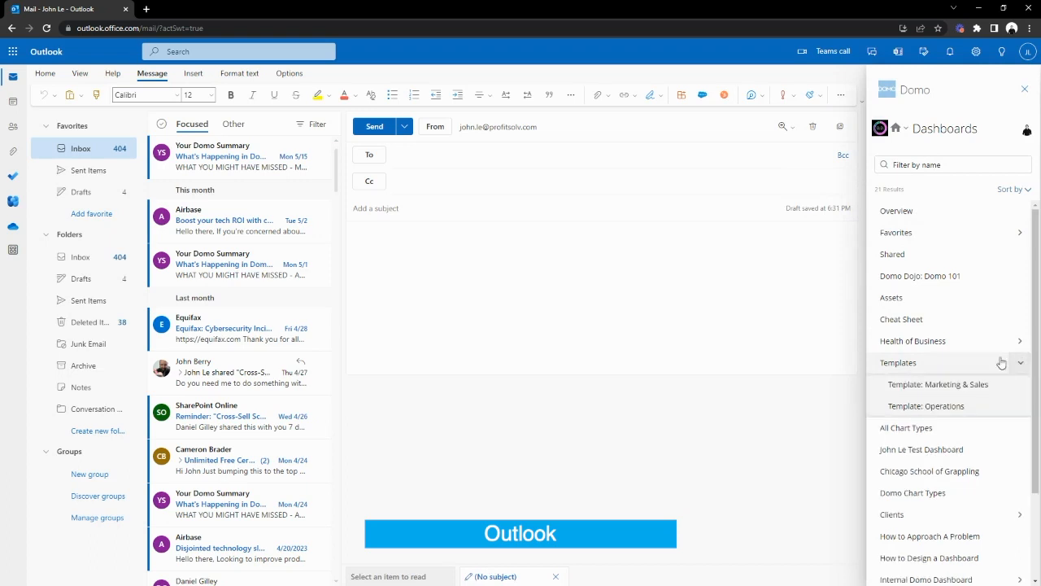
pyautogui.click(940, 384)
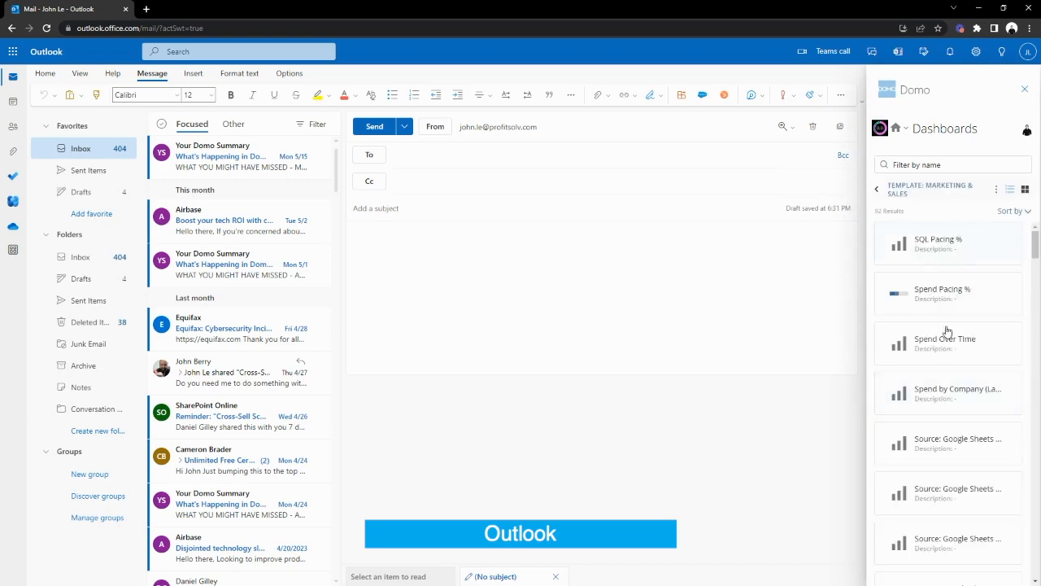
pyautogui.scroll(-1, 951, 331)
pyautogui.scroll(-2, 952, 331)
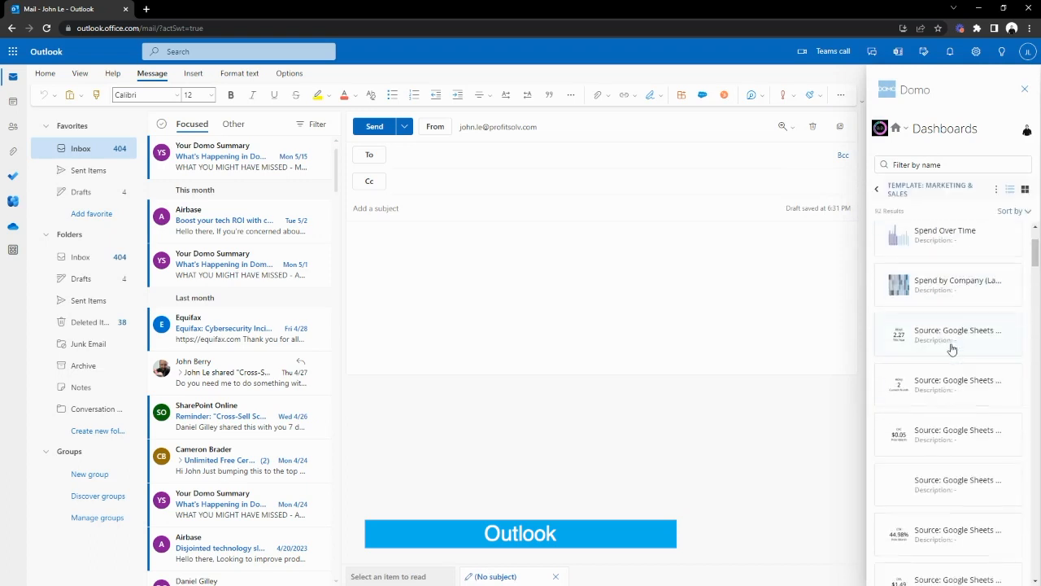
pyautogui.click(948, 239)
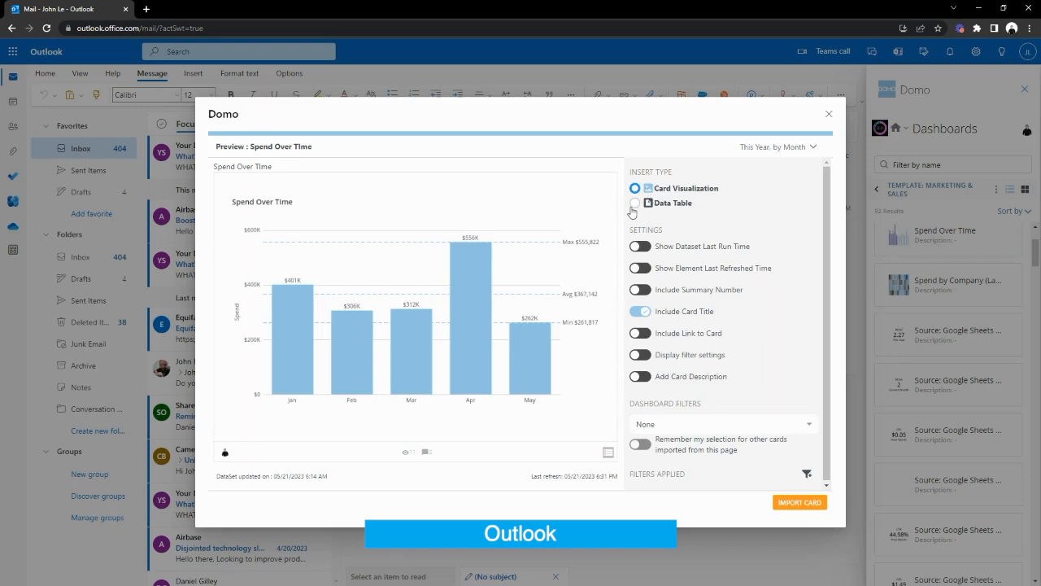
# Step: Try the Data Table insert type, the card without its title, and the dataset last run time, restoring each original option
pyautogui.click(635, 204)
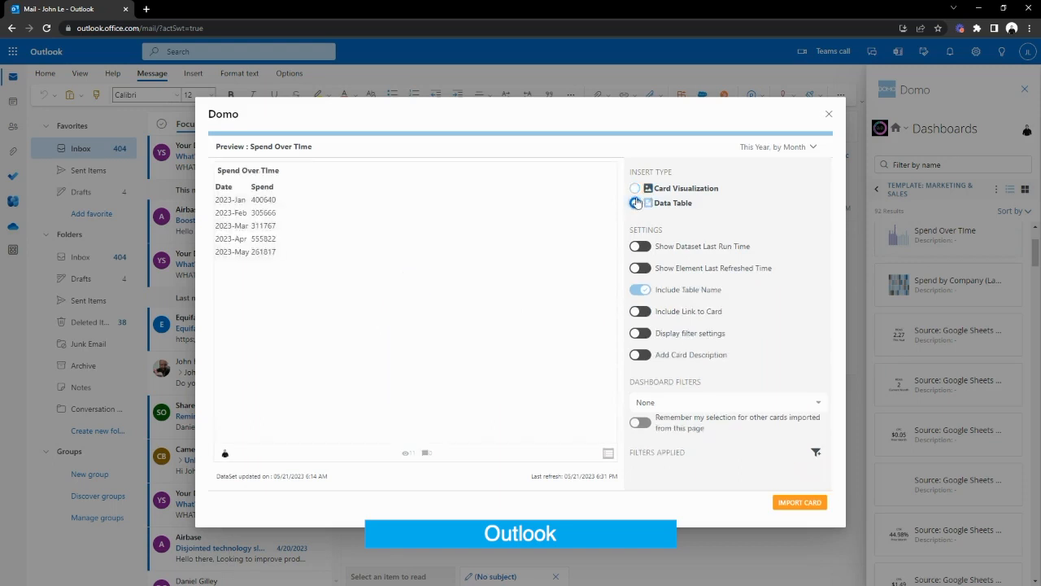
pyautogui.click(635, 189)
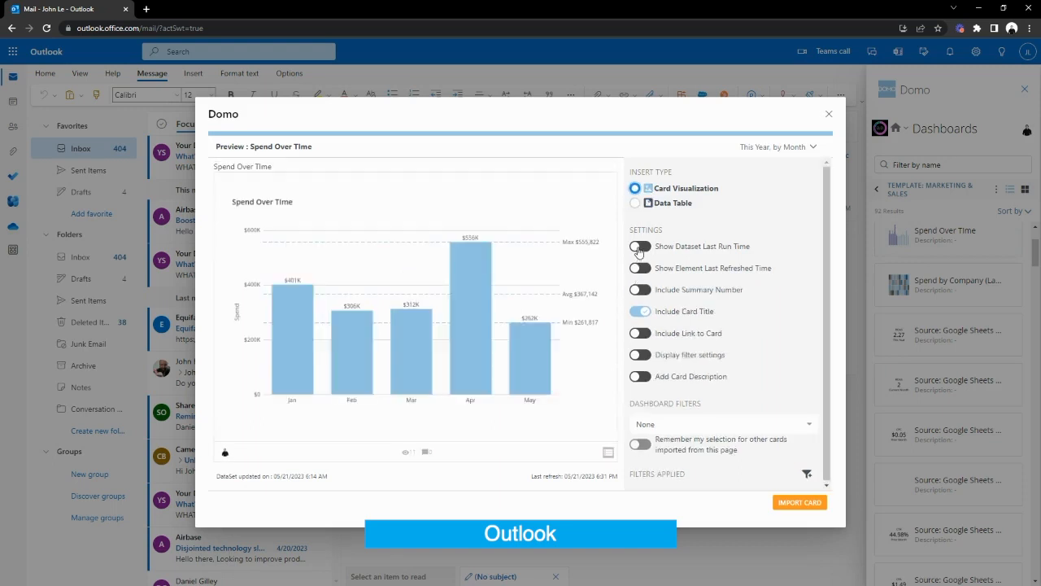
pyautogui.click(642, 313)
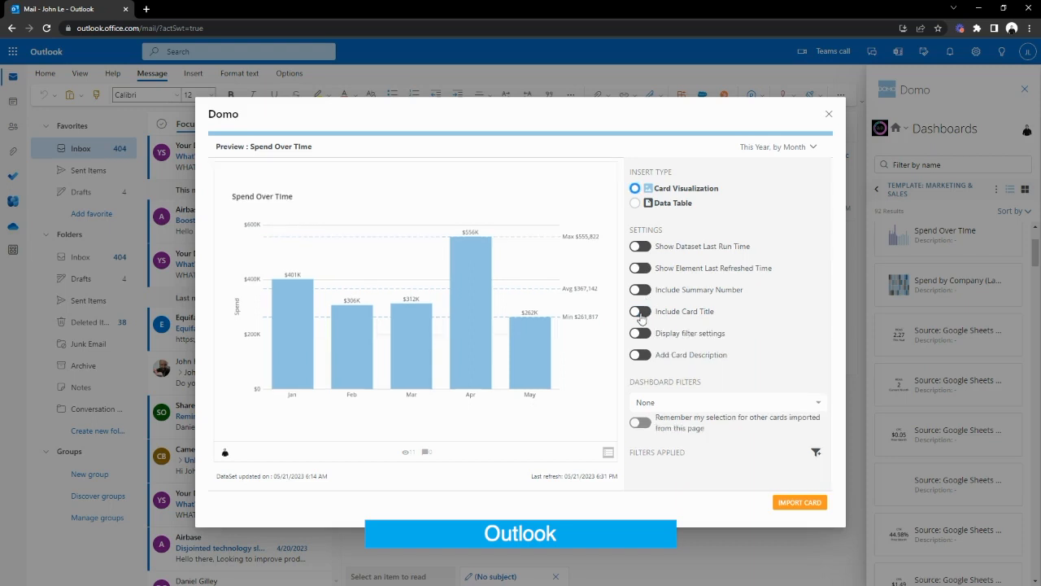
pyautogui.click(641, 313)
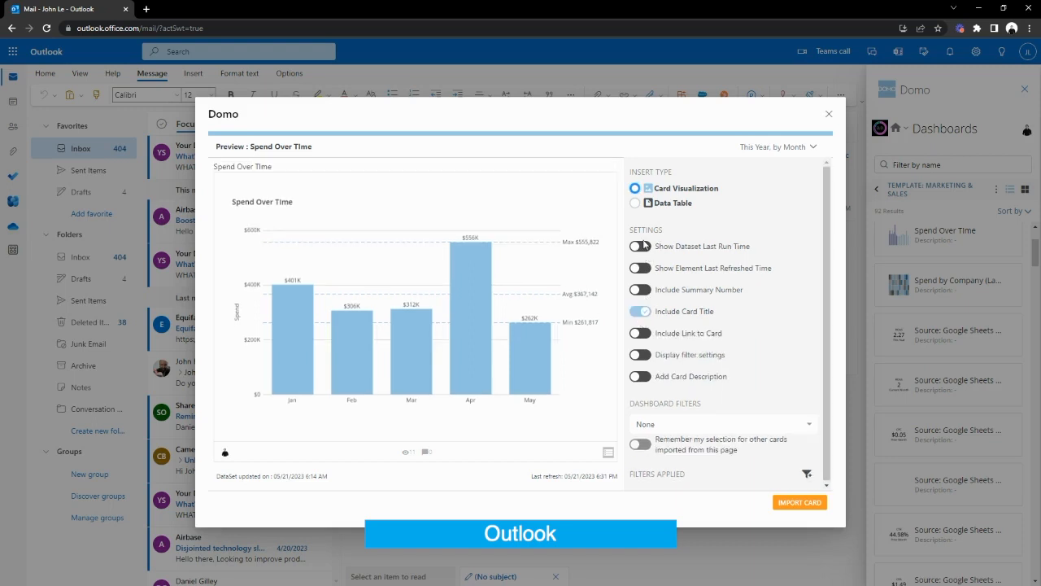
pyautogui.click(641, 246)
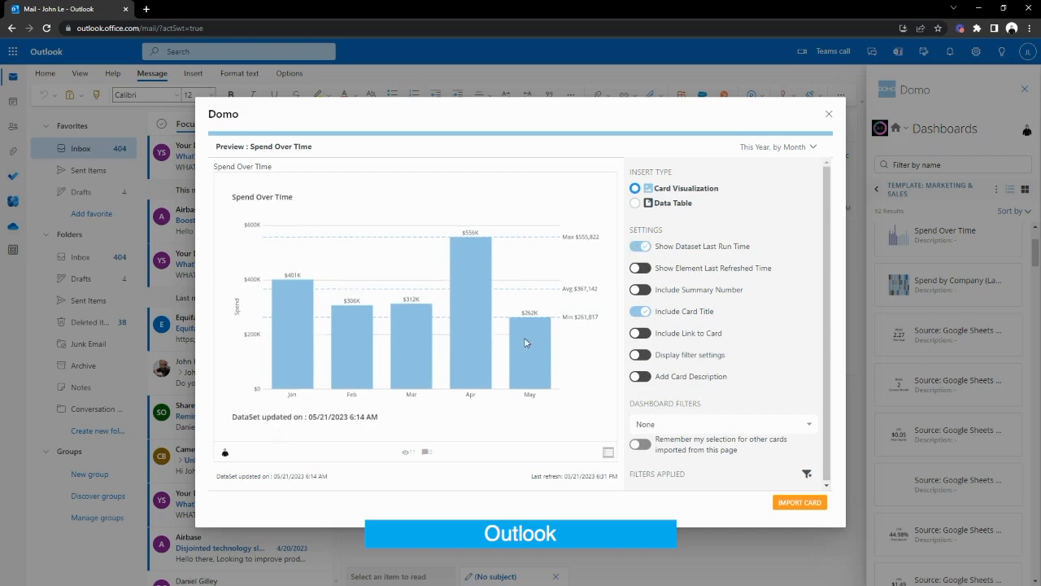
pyautogui.click(642, 246)
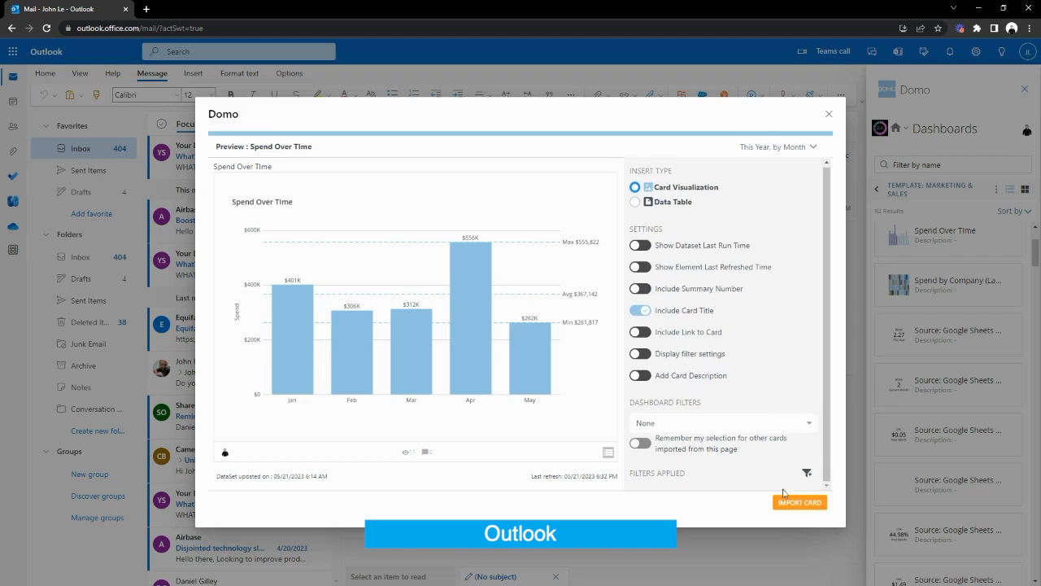
# Step: Import the Spend Over Time card as a visualization and replace its heading in the email with text beginning "Our spend"
pyautogui.click(795, 501)
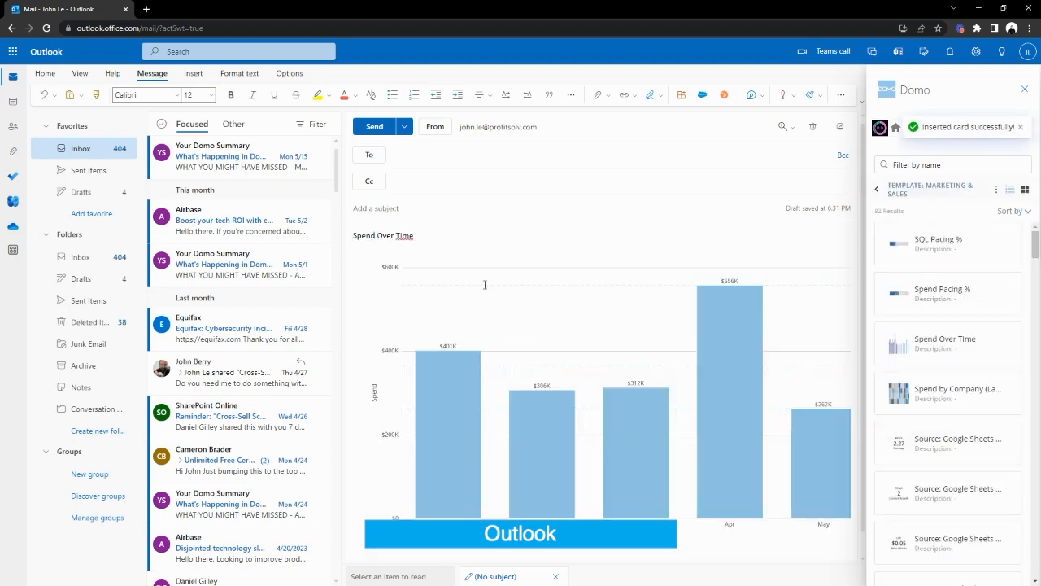
pyautogui.tripleClick(430, 234)
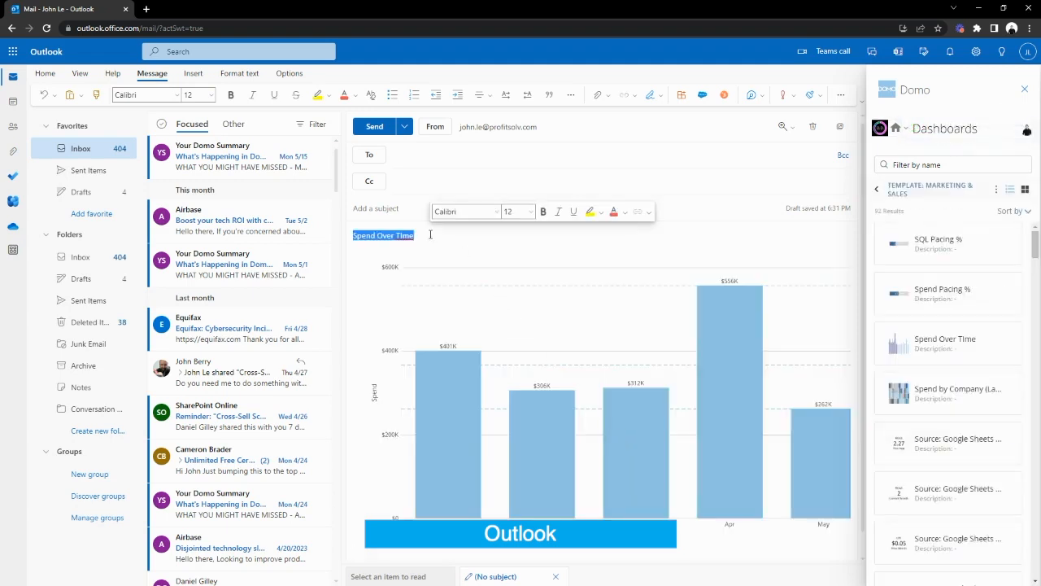
pyautogui.write('Our spend')
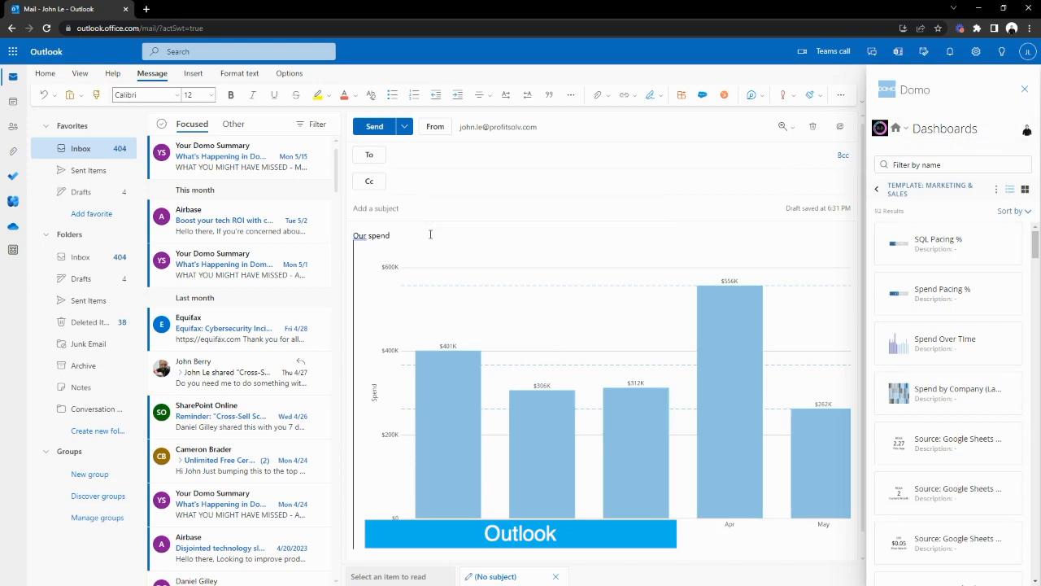
pyautogui.write(' looks go')
pyautogui.press('BackSpace')
pyautogui.write('prev')
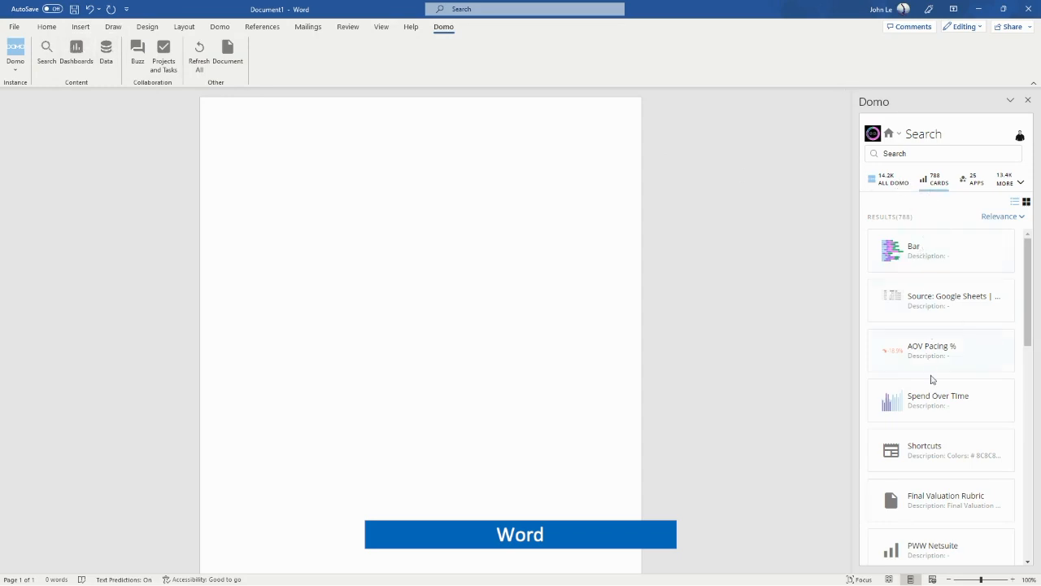
# Step: In Word, import the Domo card Bar into the blank document as a card visualization
pyautogui.click(941, 266)
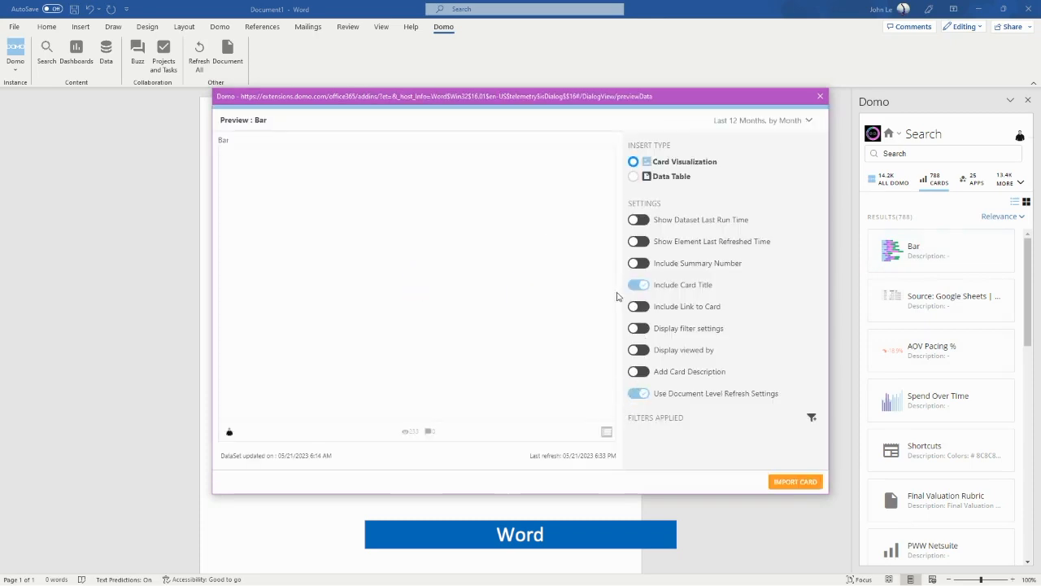
pyautogui.click(795, 482)
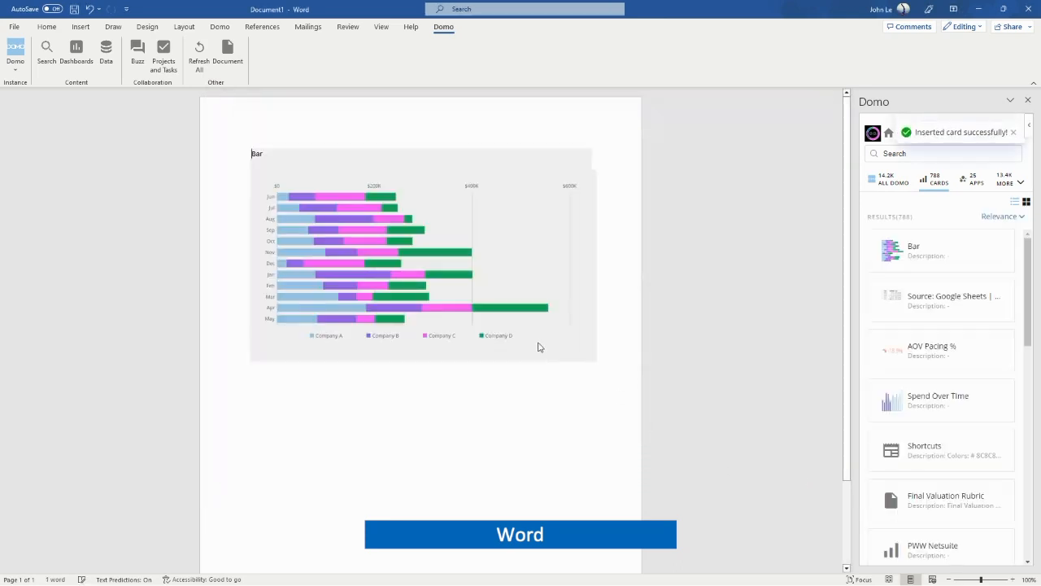
pyautogui.click(614, 303)
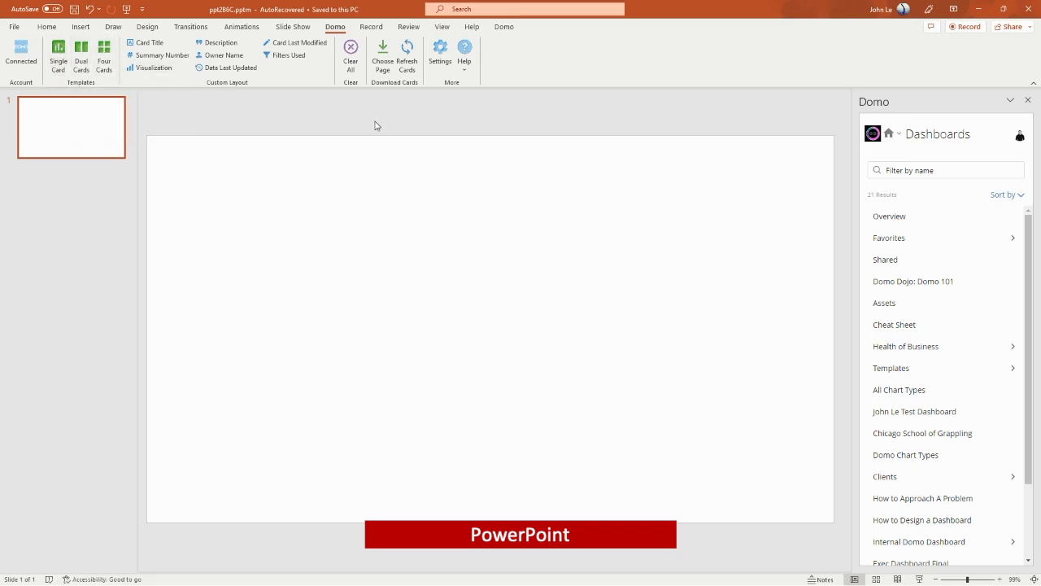
# Step: In PowerPoint, choose Template: Marketing & Sales as the Domo page to download cards from and proceed to its card selection
pyautogui.click(386, 68)
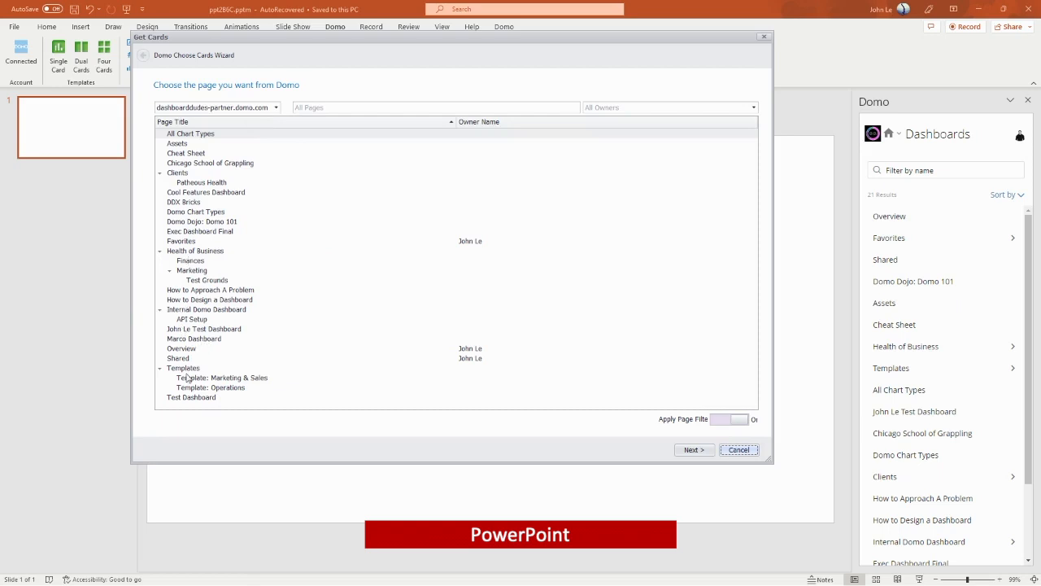
pyautogui.click(214, 379)
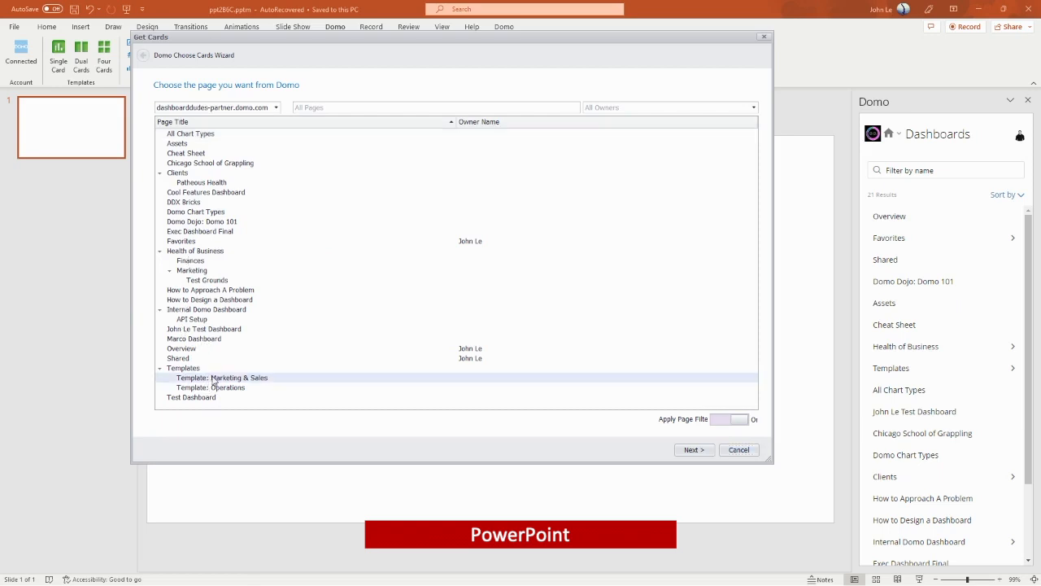
pyautogui.click(696, 453)
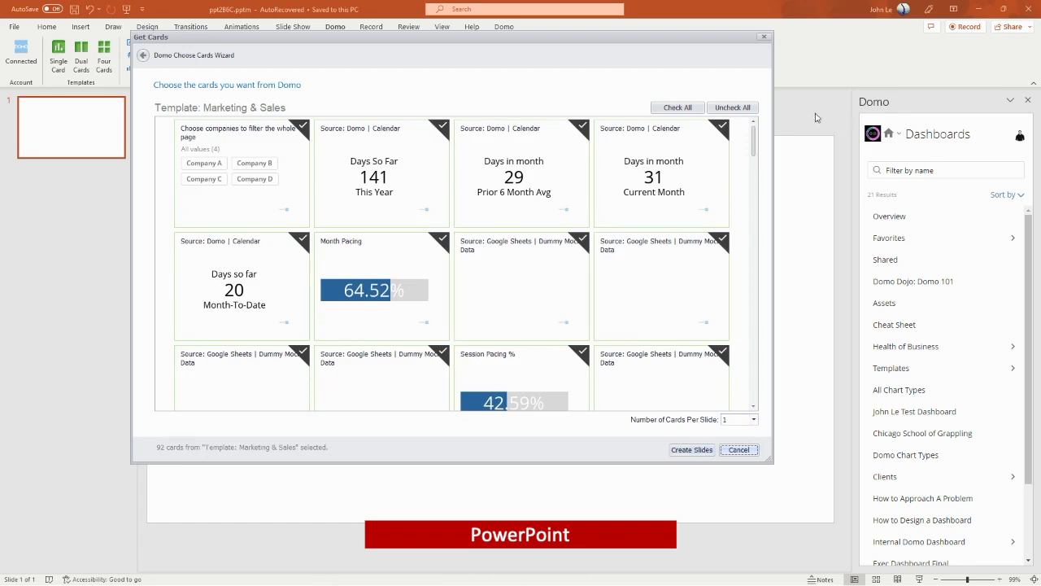
# Step: Clear the card selection and pick Month Pacing, Session Pacing %, the Revenue This Year card, CPC Pacing % and AOV Pacing %
pyautogui.click(747, 109)
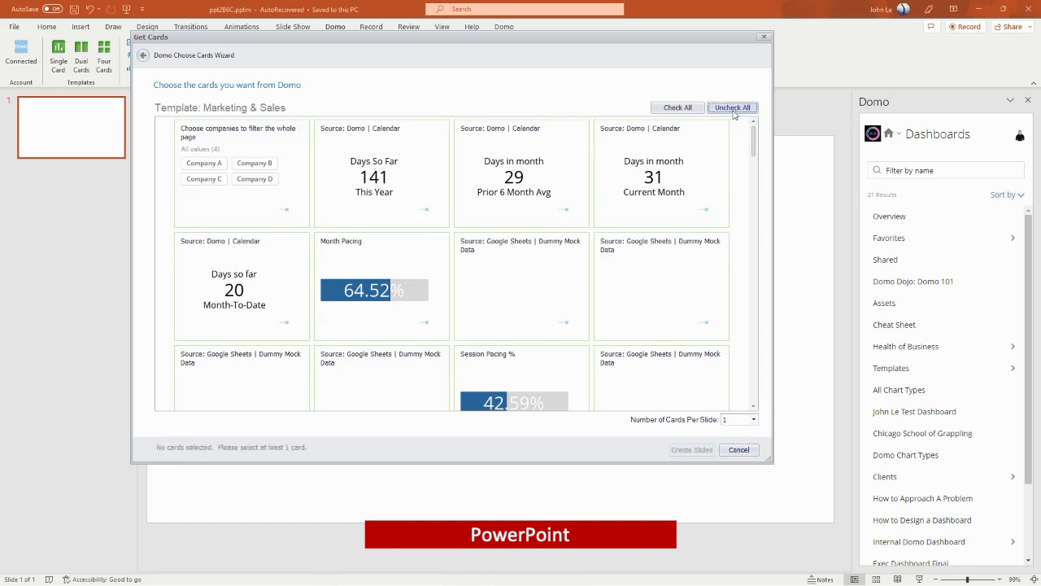
pyautogui.click(393, 266)
pyautogui.scroll(-2, 450, 278)
pyautogui.click(523, 224)
pyautogui.scroll(-5, 492, 284)
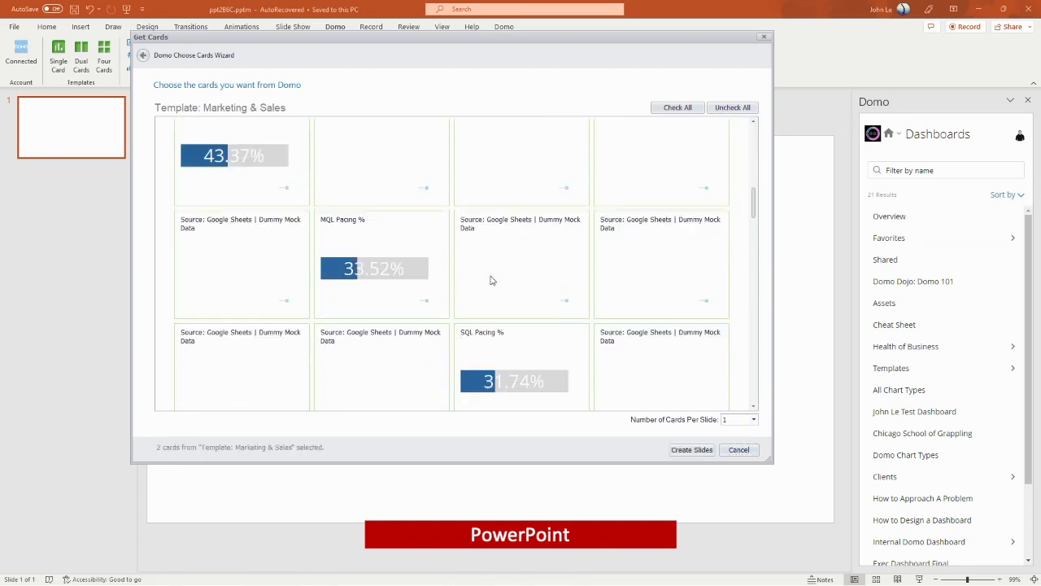
pyautogui.click(397, 253)
pyautogui.scroll(-2, 397, 253)
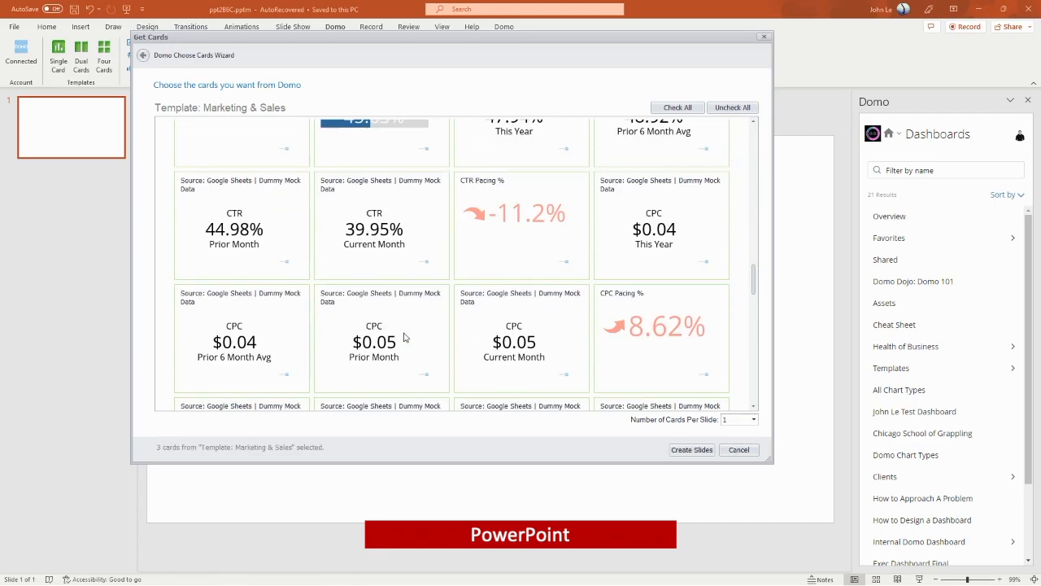
pyautogui.click(657, 350)
pyautogui.scroll(-3, 394, 308)
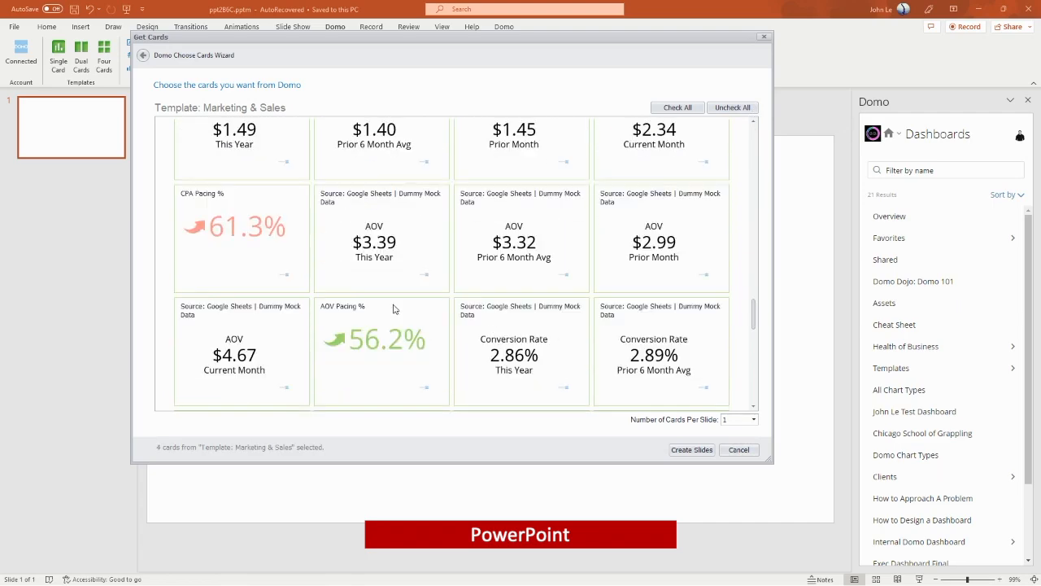
pyautogui.click(388, 353)
pyautogui.scroll(-3, 407, 342)
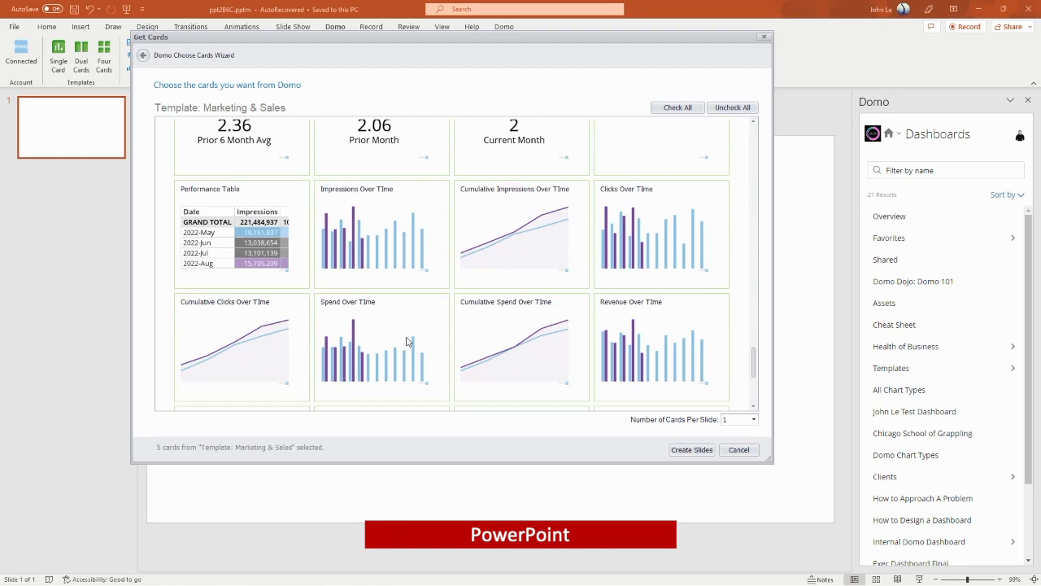
# Step: Add Impressions Over Time, Performance Table and Cumulative Impressions Over Time to the selection and create slides with one card per slide
pyautogui.click(397, 257)
pyautogui.click(233, 255)
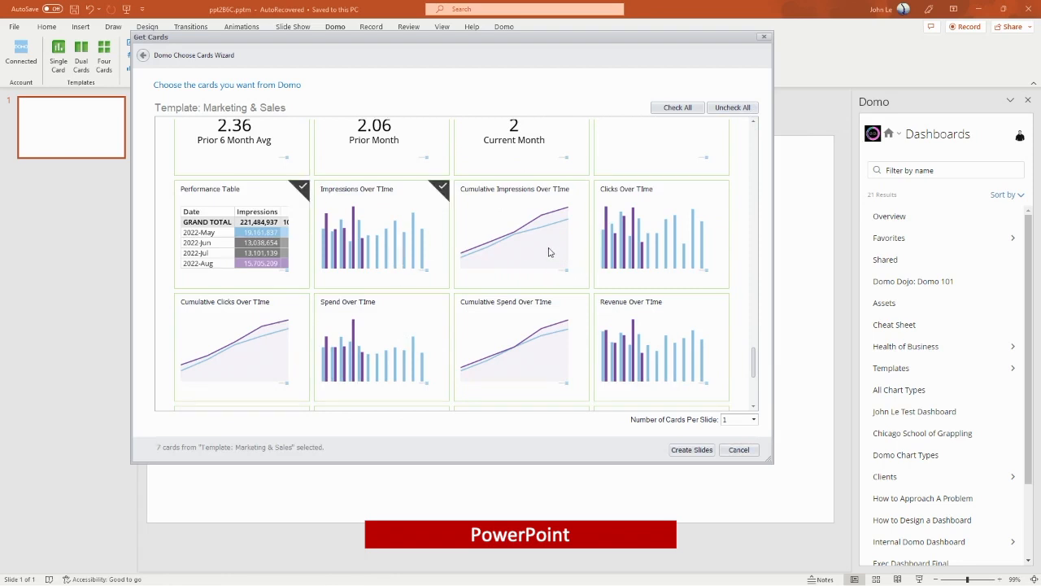
pyautogui.click(549, 253)
pyautogui.click(688, 451)
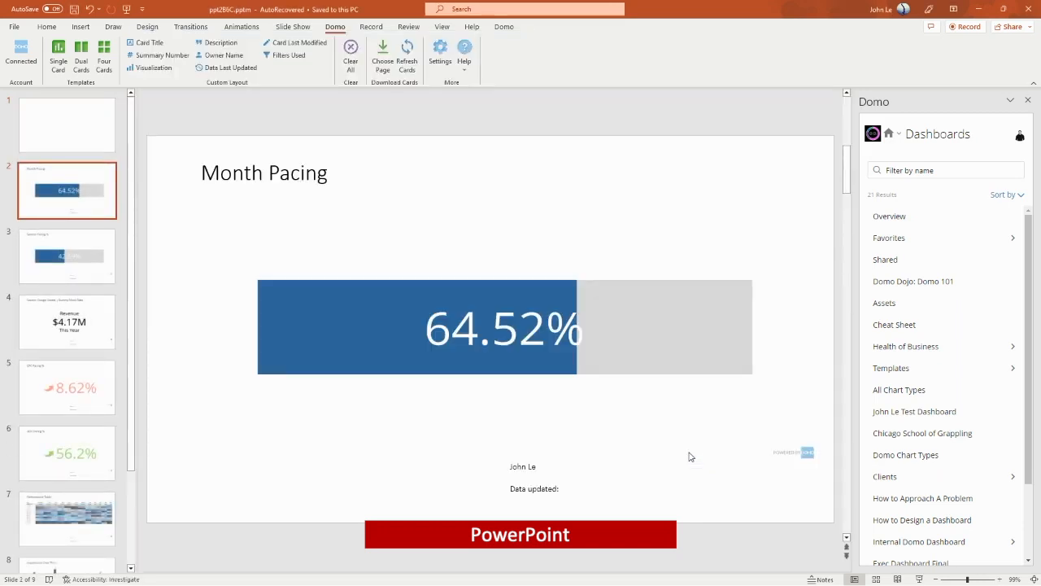
# Step: Shrink the Month Pacing visualization on slide 2 to about a third of its width, keeping it below the title, and select the title box
pyautogui.scroll(-3, 102, 318)
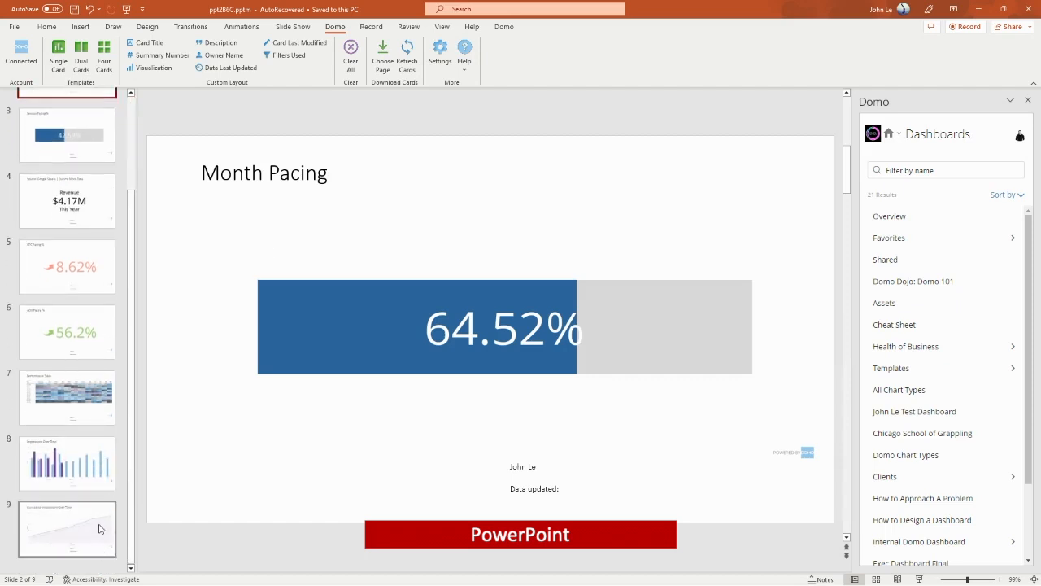
pyautogui.click(373, 311)
pyautogui.moveTo(813, 456); pyautogui.dragTo(420, 300)
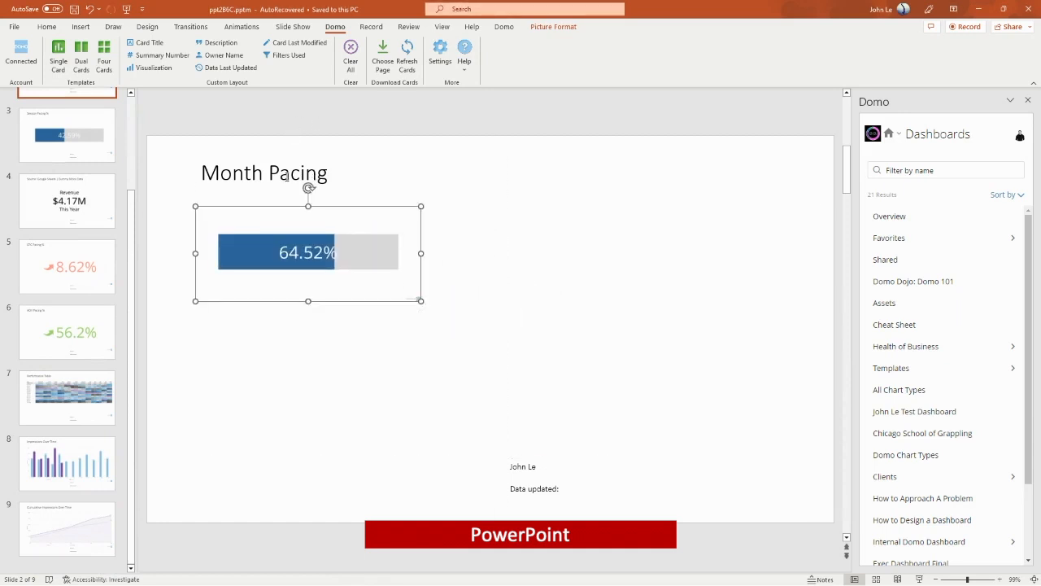
pyautogui.click(334, 179)
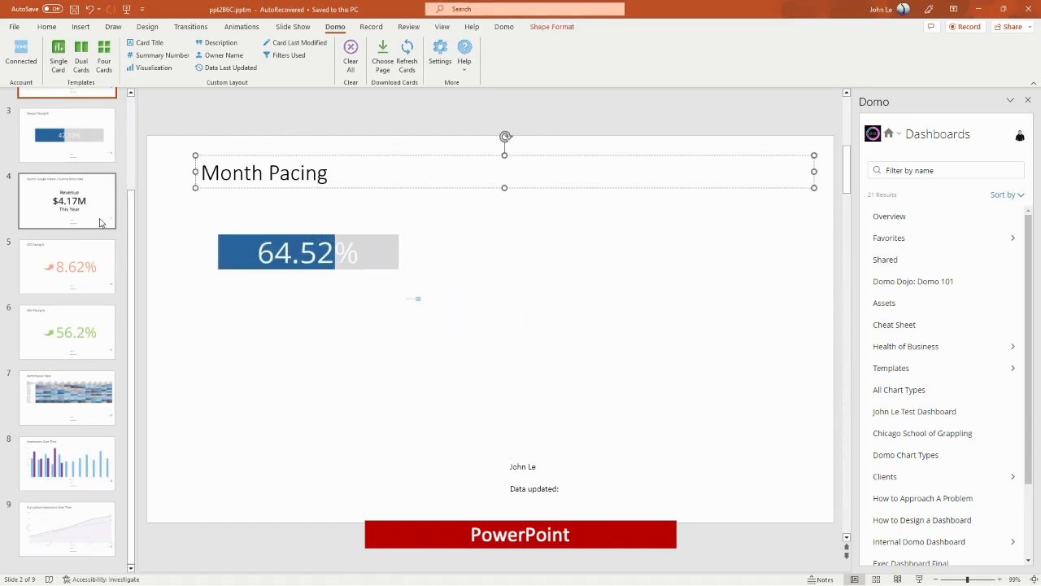
# Step: Delete the generated card slides 2 through 9, leaving only the blank first slide
pyautogui.scroll(3, 100, 211)
pyautogui.click(74, 183)
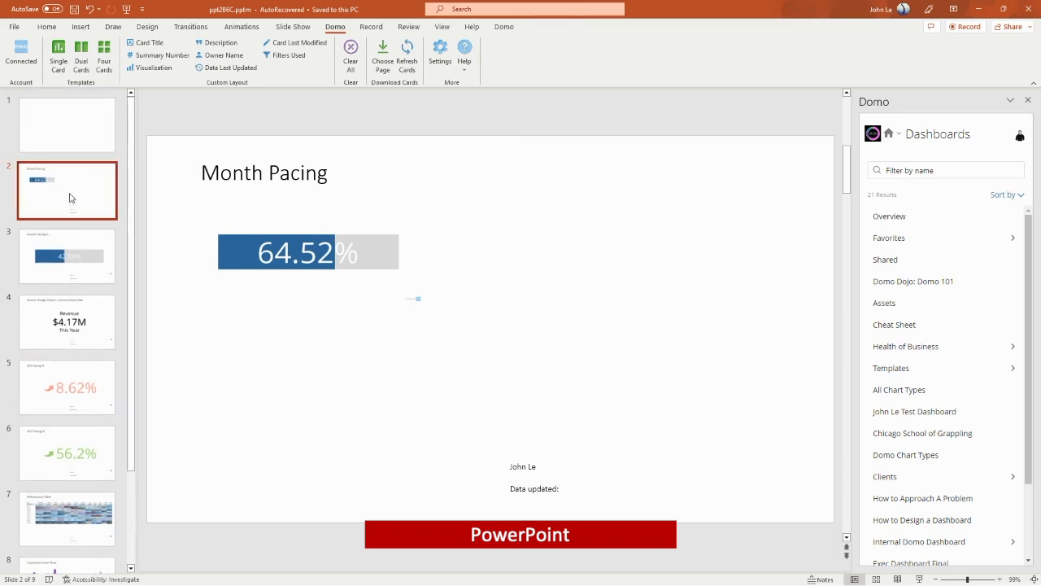
pyautogui.scroll(-3, 69, 244)
pyautogui.keyDown('shift'); pyautogui.click(86, 549); pyautogui.keyUp('shift')
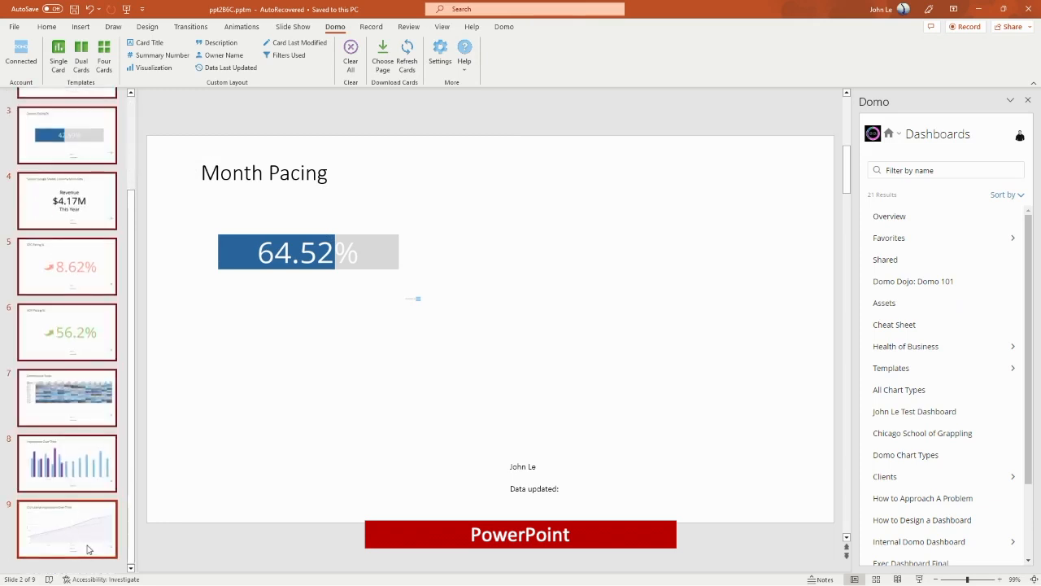
pyautogui.press('Delete')
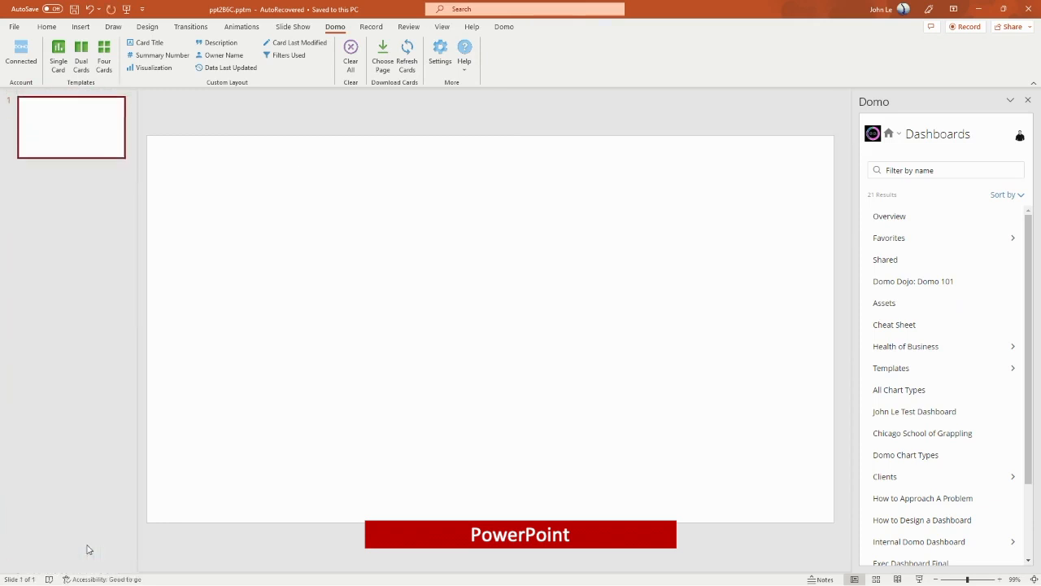
# Step: Start another card download from the Template: Marketing & Sales page and proceed to its card selection
pyautogui.click(384, 56)
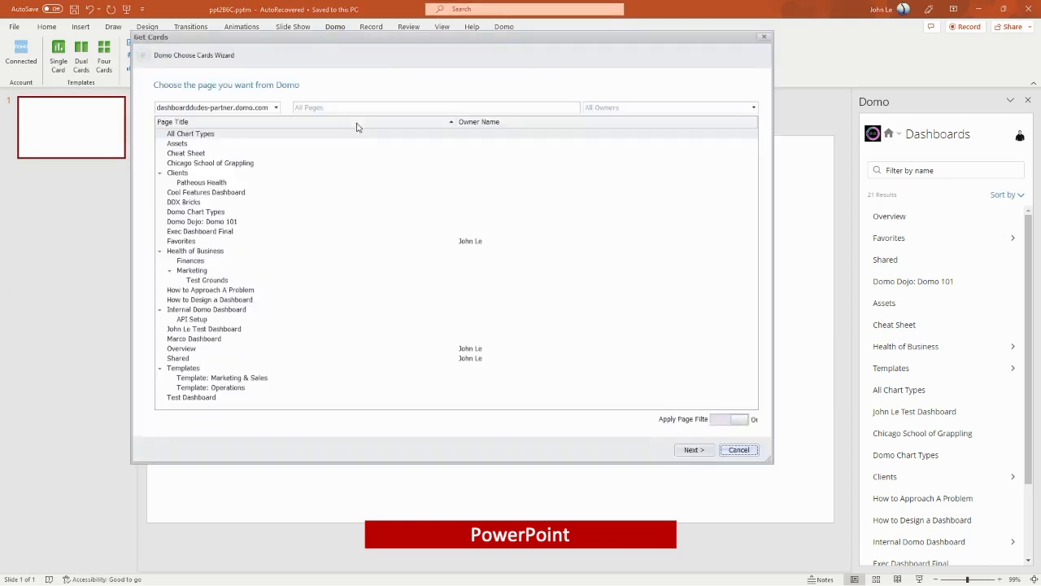
pyautogui.click(237, 378)
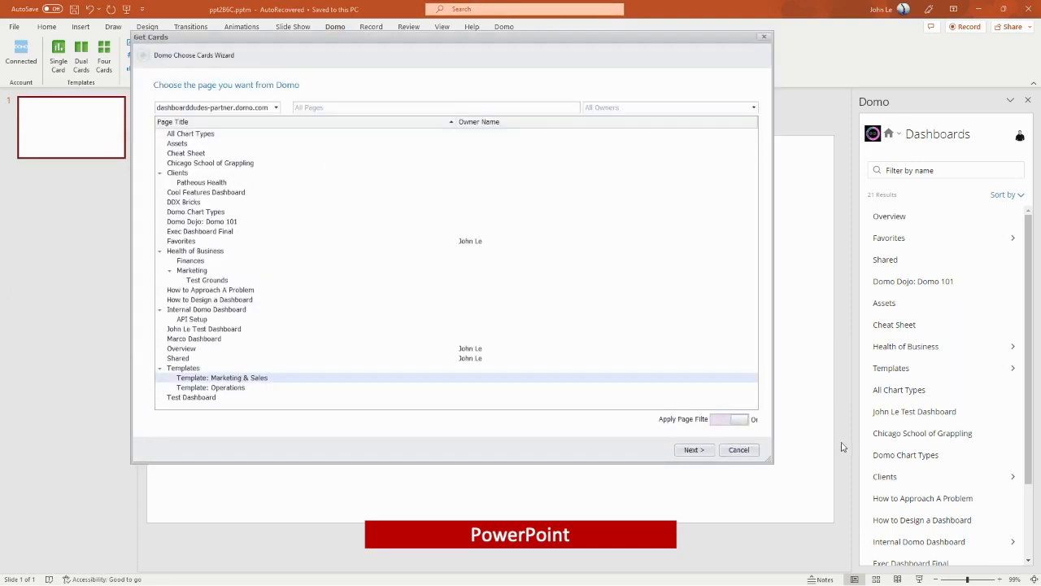
pyautogui.click(704, 454)
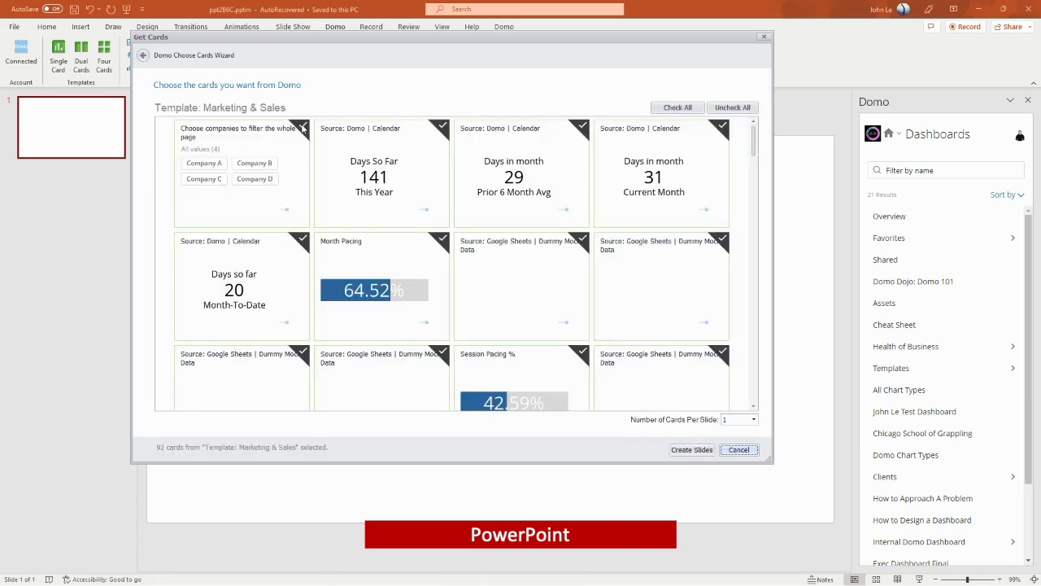
# Step: Exclude the company filter card from the selection and set the number of cards per slide to 4
pyautogui.click(303, 128)
pyautogui.click(728, 423)
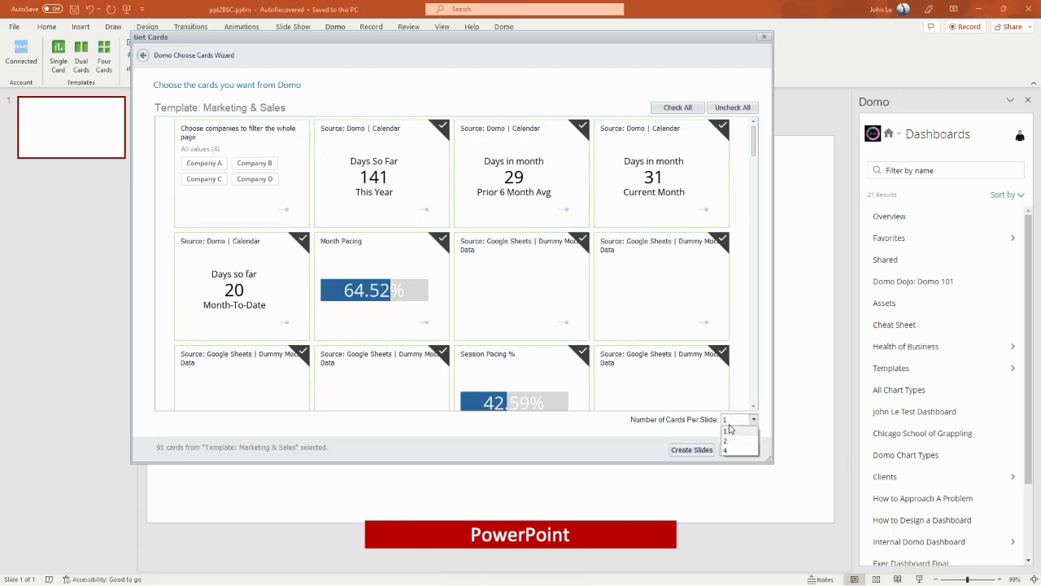
pyautogui.click(727, 451)
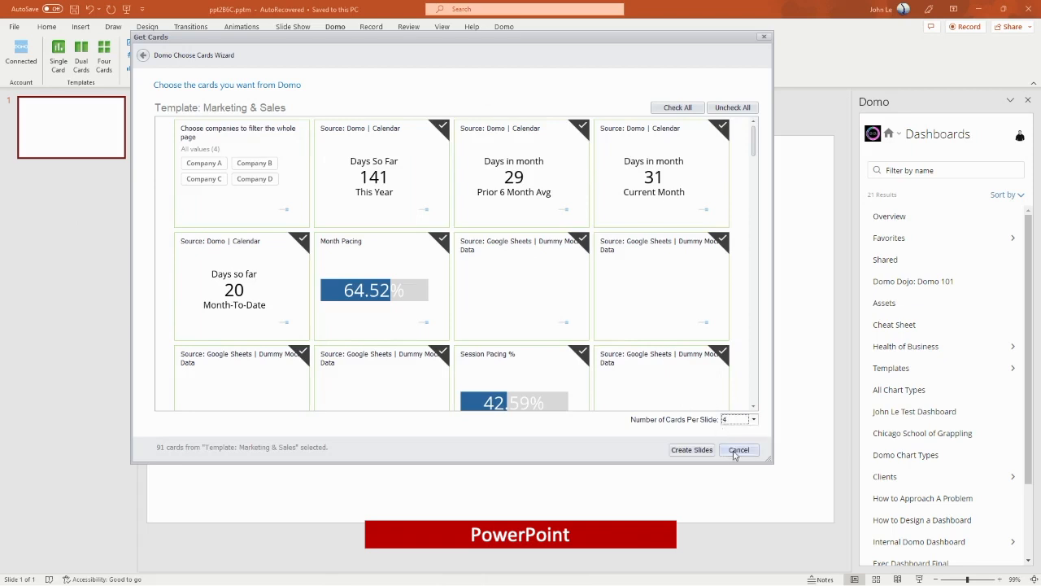
pyautogui.scroll(-3, 616, 308)
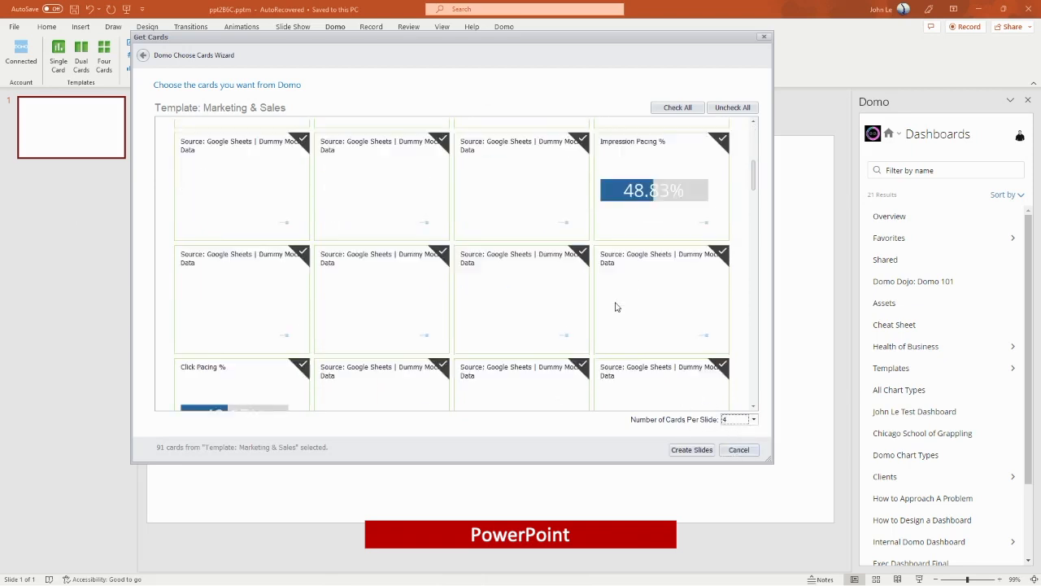
pyautogui.scroll(-3, 447, 333)
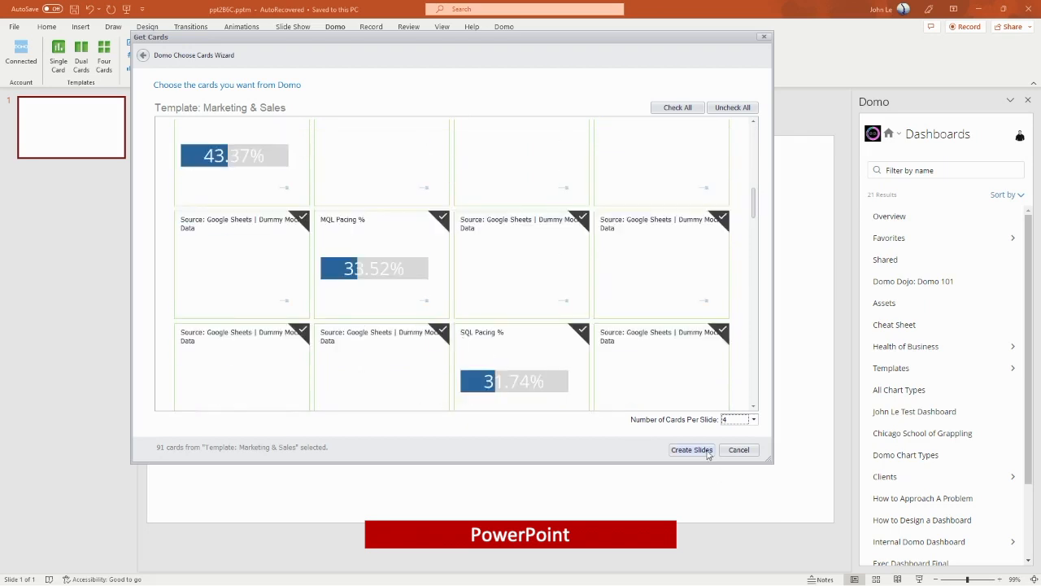
# Step: Uncheck all cards and select only Month Pacing, Impressions Over Time, Cumulative Impressions Over Time and Performance Table
pyautogui.click(732, 108)
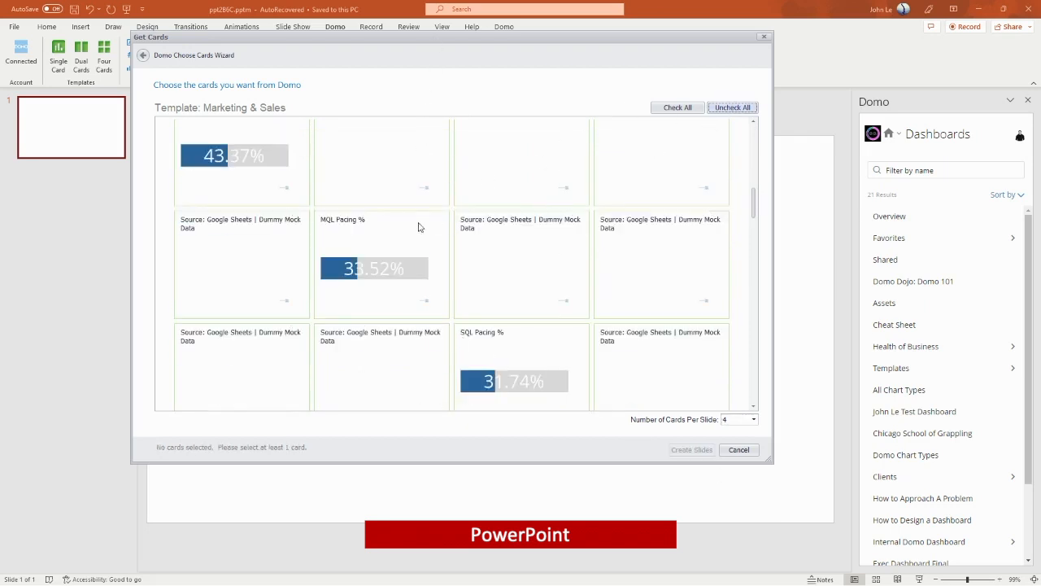
pyautogui.scroll(6, 479, 191)
pyautogui.click(431, 292)
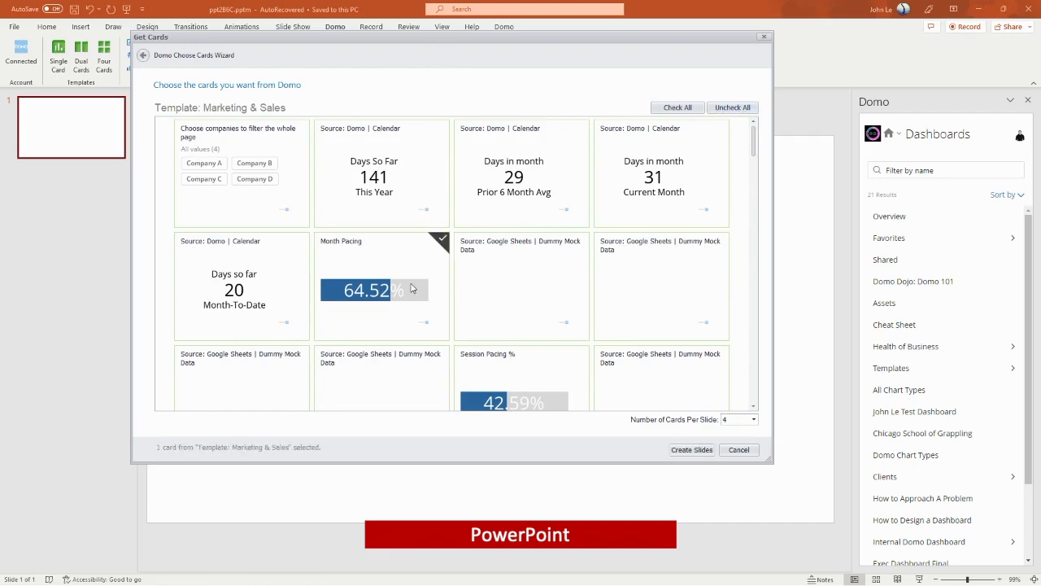
pyautogui.scroll(-10, 481, 309)
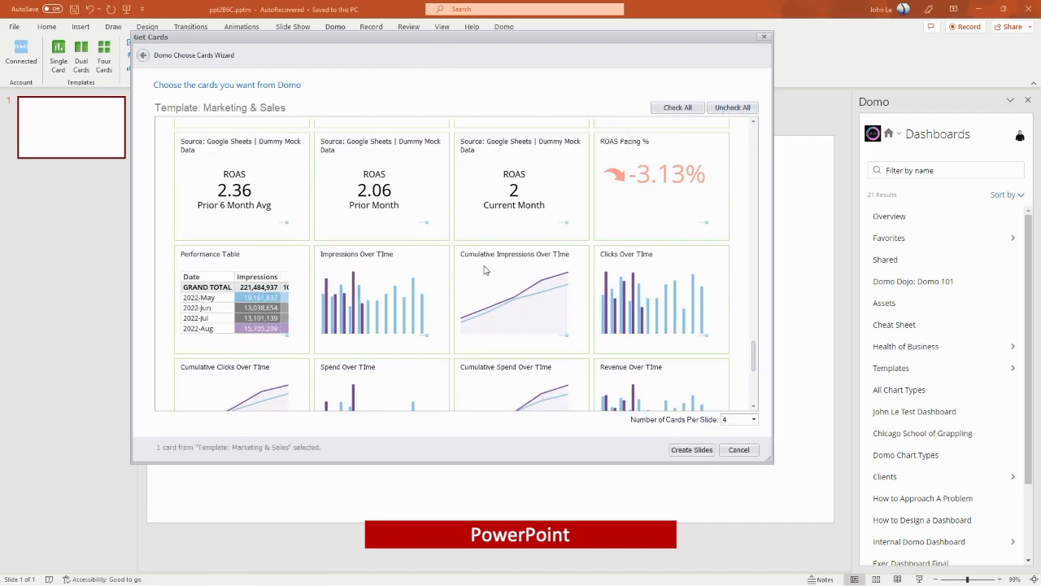
pyautogui.click(348, 324)
pyautogui.click(517, 305)
pyautogui.click(244, 301)
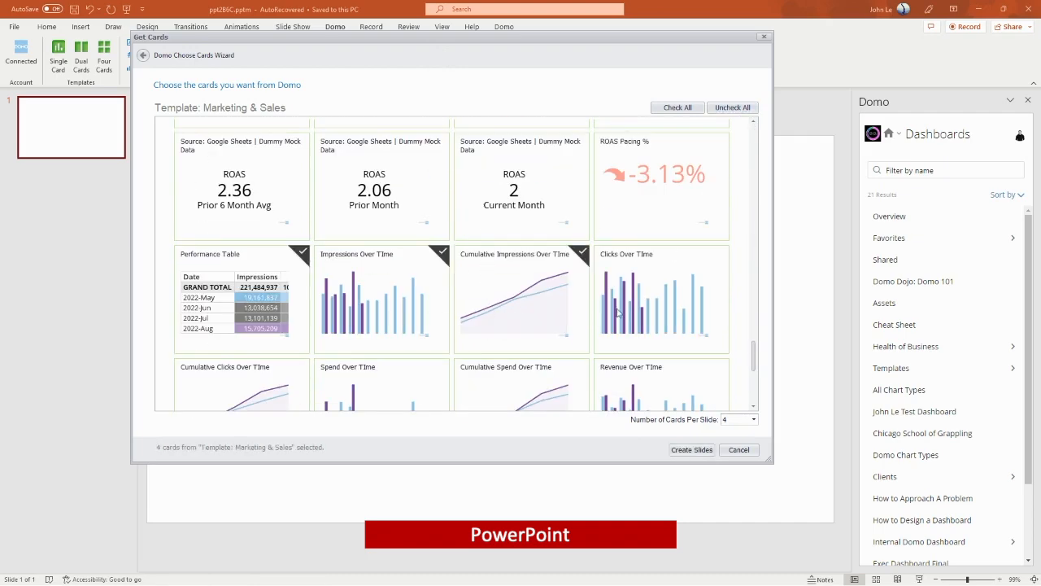
# Step: Add Orders, Revenue and Spend by Company plus Revenue by State and Revenue by Country, and create the four-card slides
pyautogui.scroll(-3, 602, 301)
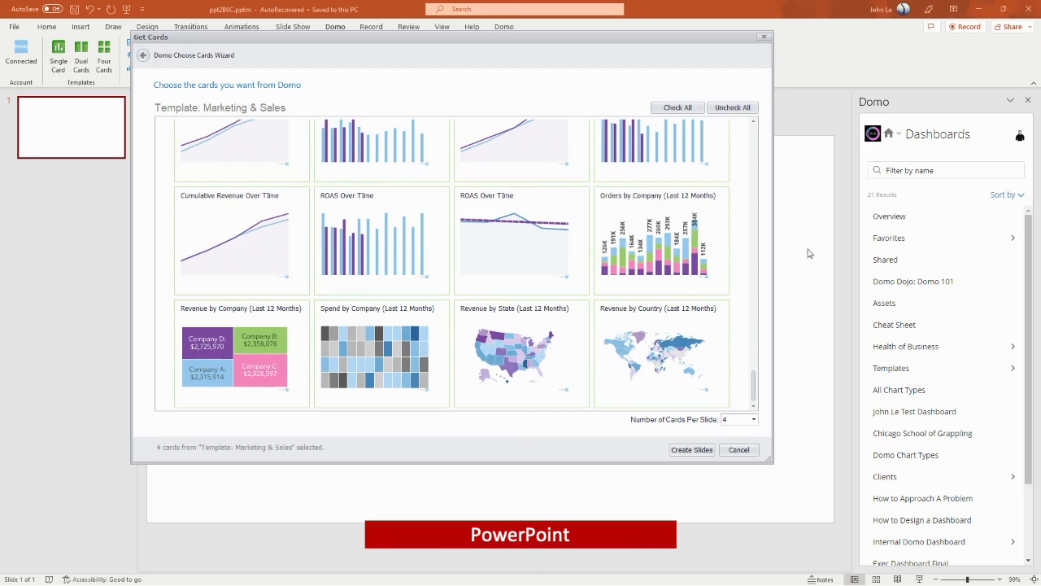
pyautogui.click(686, 250)
pyautogui.click(265, 337)
pyautogui.click(393, 347)
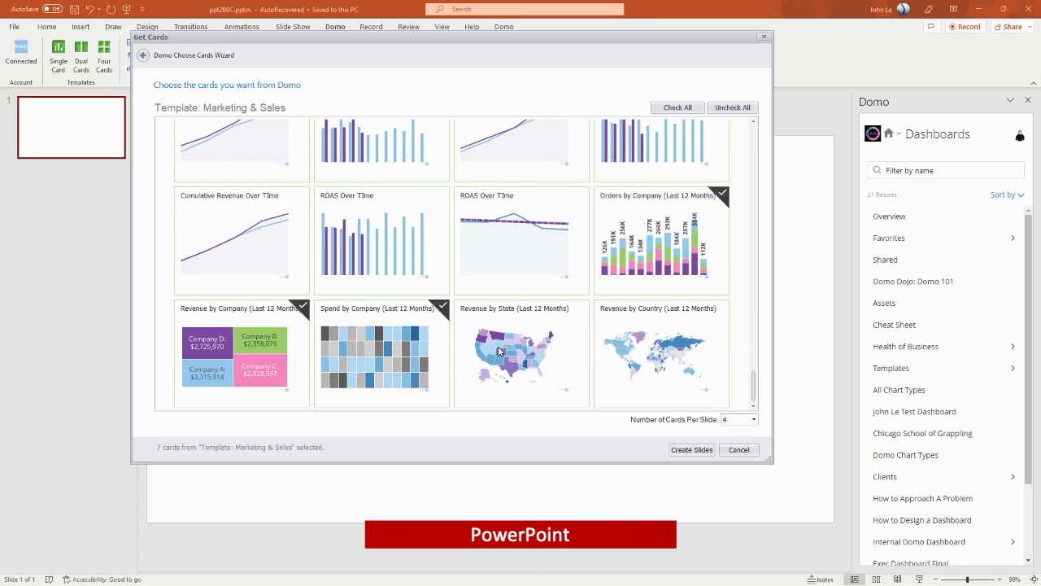
pyautogui.click(557, 375)
pyautogui.click(674, 385)
pyautogui.click(691, 450)
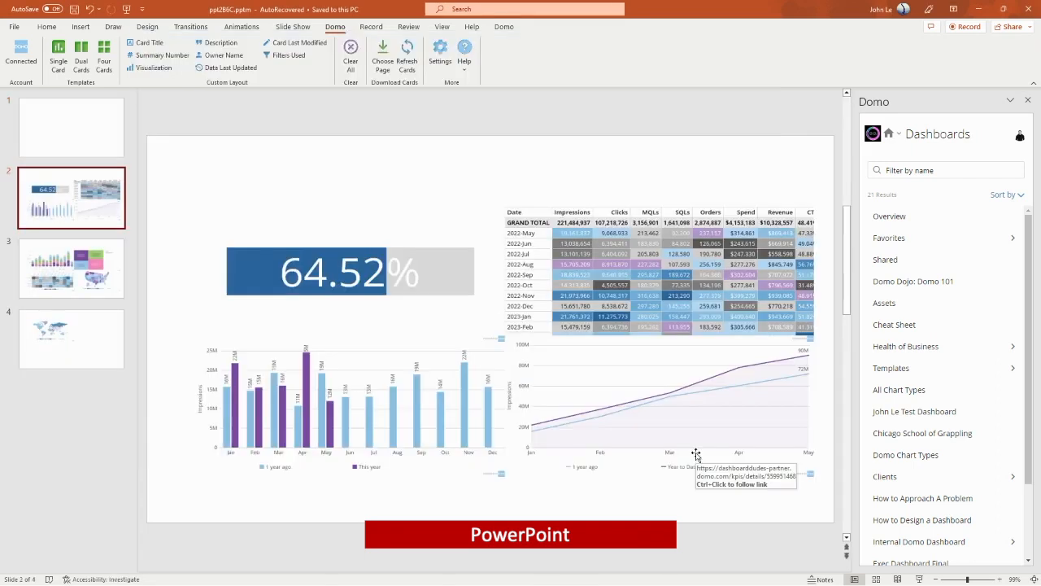
# Step: Delete the Impressions Over Time bar chart from slide 2
pyautogui.click(406, 280)
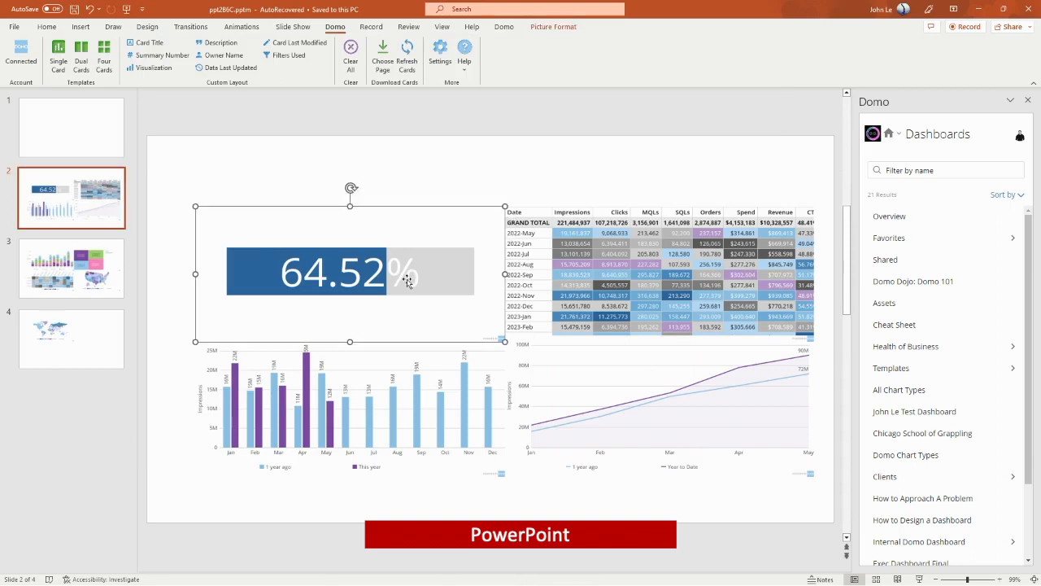
pyautogui.click(425, 409)
pyautogui.press('Delete')
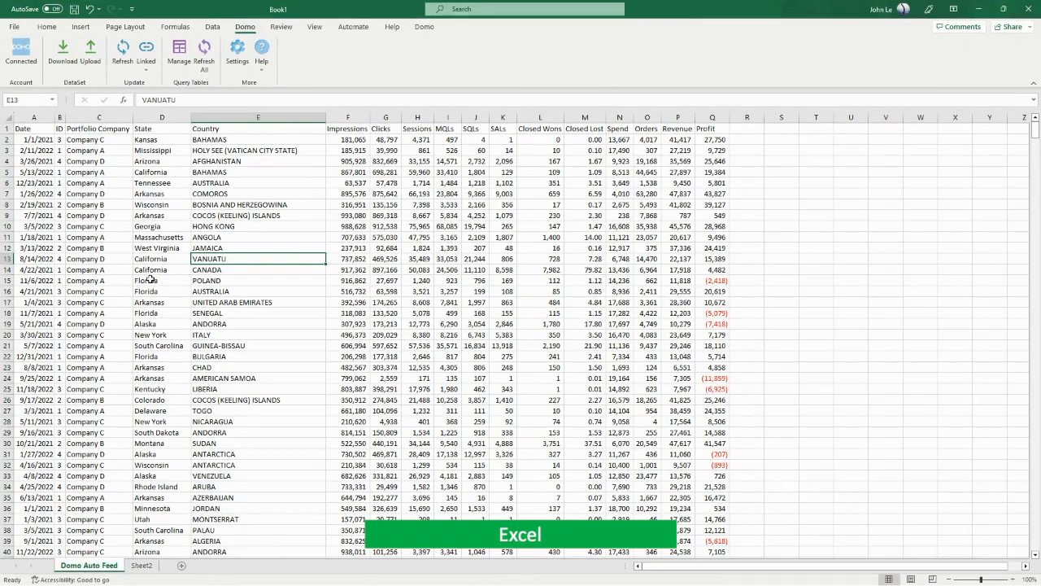
# Step: In Excel, clear the entire data table starting at A1 on the Domo Auto Feed sheet
pyautogui.click(29, 131)
pyautogui.hotkey('ctrl', 'shift', 'Right')
pyautogui.hotkey('ctrl', 'shift', 'Down')
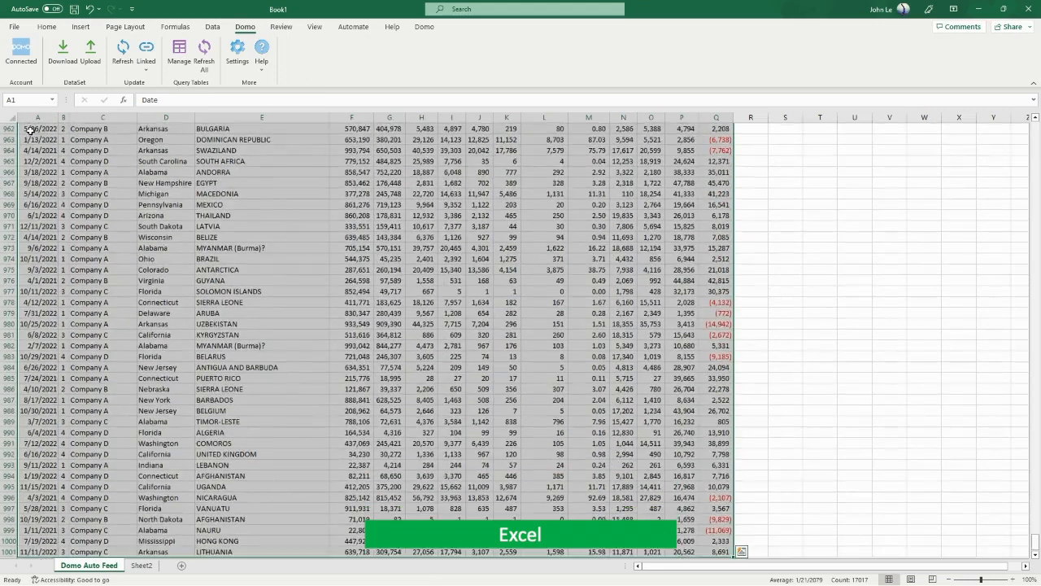
pyautogui.press('Delete')
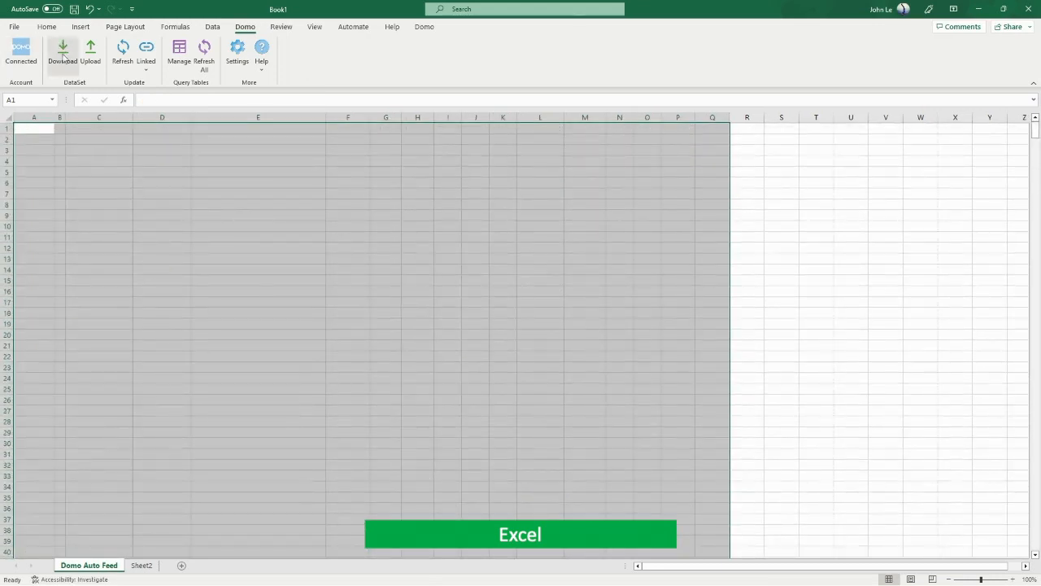
# Step: Search the Domo datasets for "test" and download Organization: Training | Source: Webform | Test Dummy Data into the sheet
pyautogui.click(62, 55)
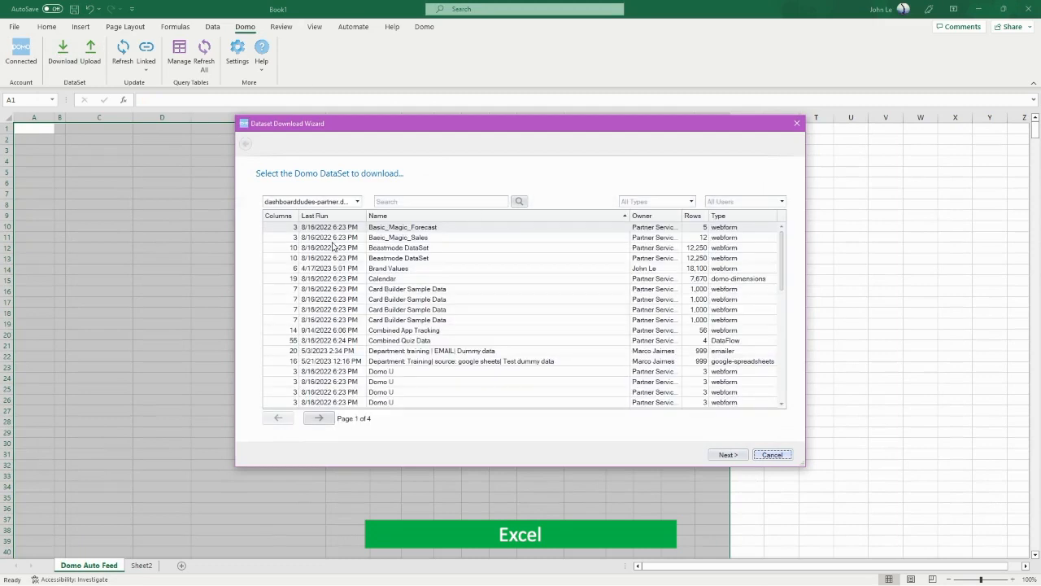
pyautogui.click(405, 200)
pyautogui.press('Return')
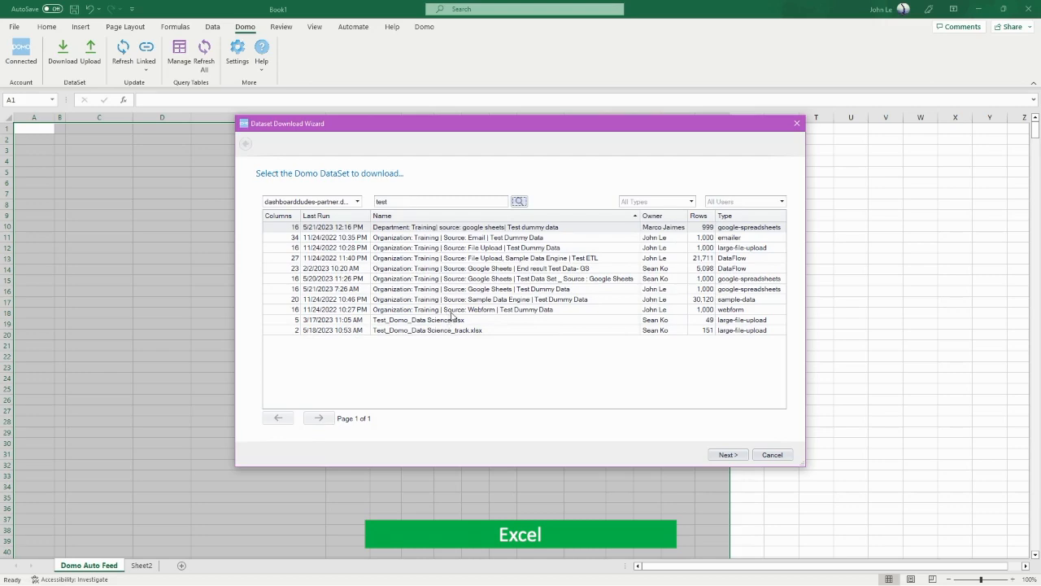
pyautogui.click(452, 310)
pyautogui.click(737, 457)
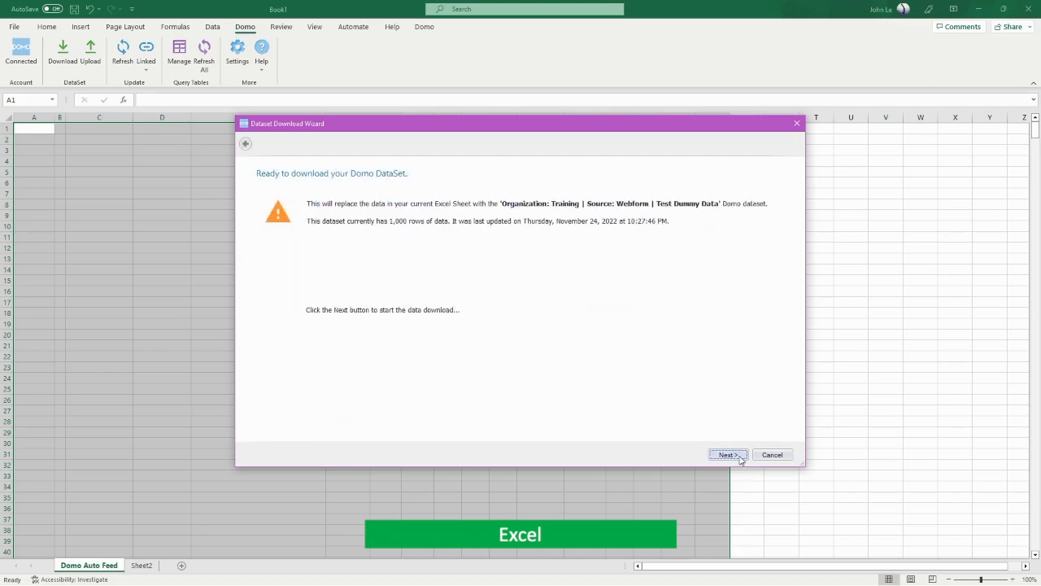
pyautogui.click(738, 458)
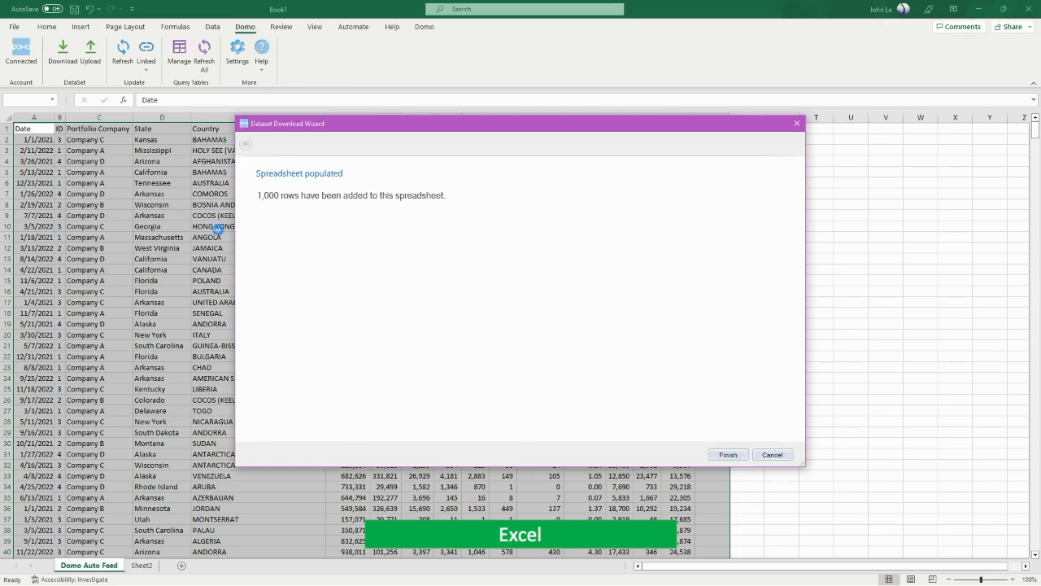
# Step: Close the dataset download wizard and look at the empty Sheet2 alongside the populated Domo Auto Feed sheet
pyautogui.click(796, 122)
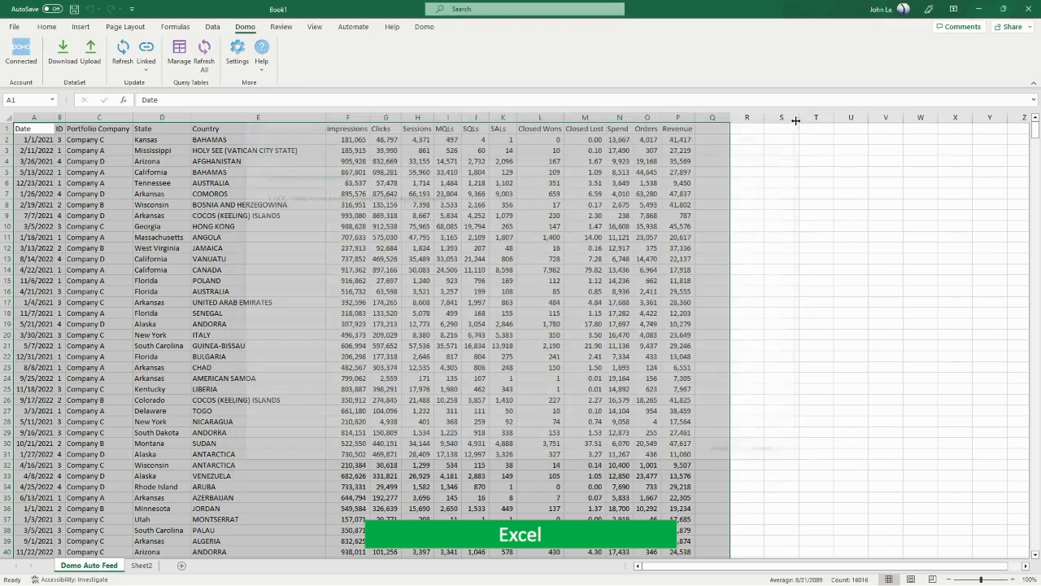
pyautogui.click(141, 565)
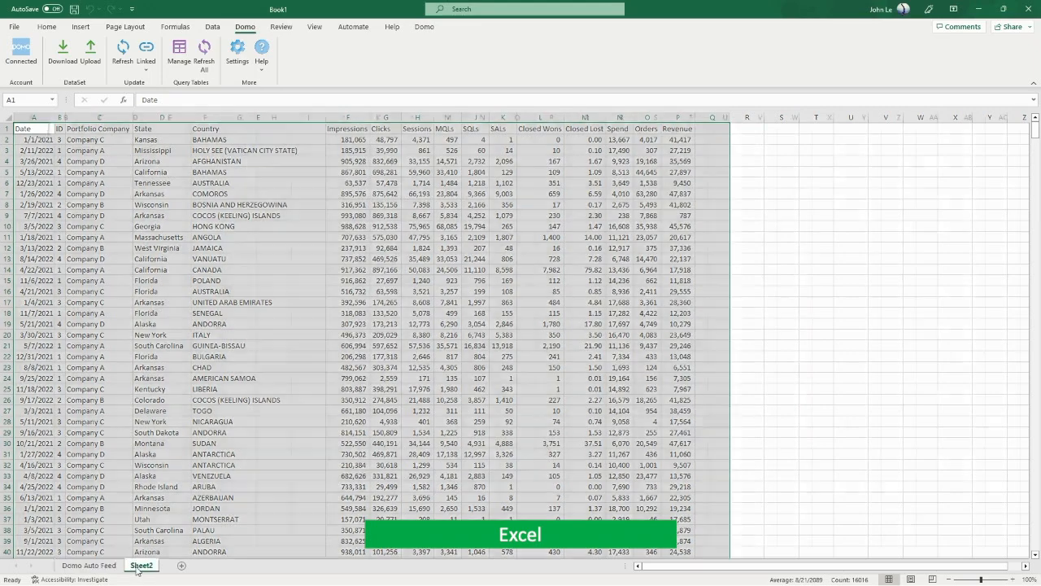
pyautogui.click(88, 565)
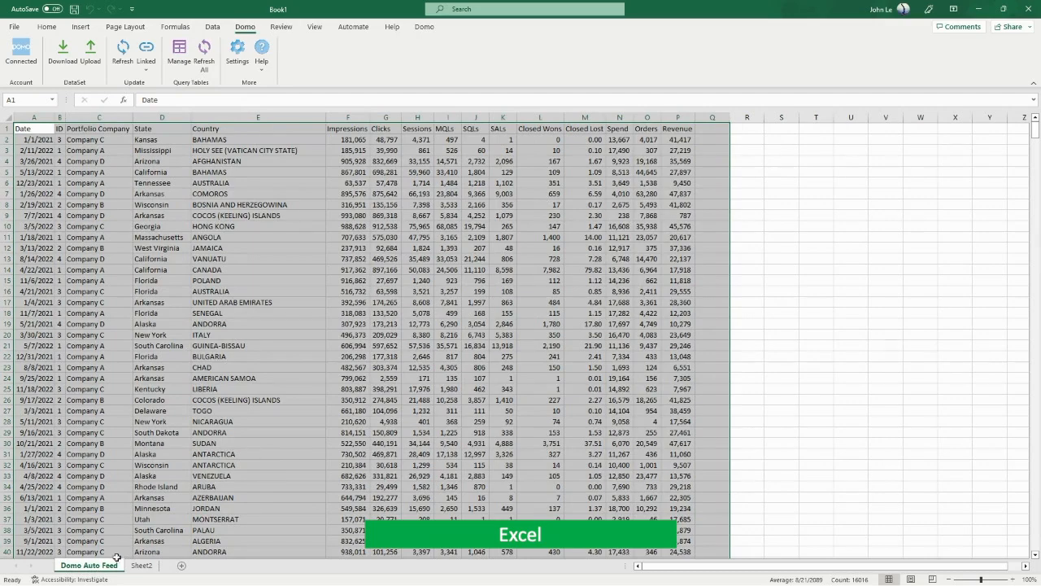
pyautogui.click(140, 566)
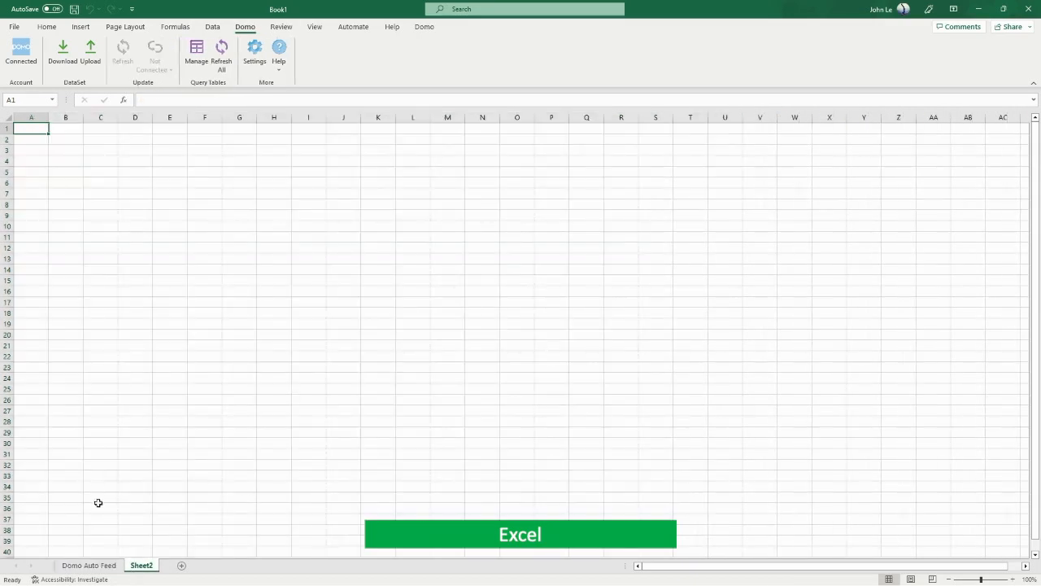
pyautogui.click(108, 565)
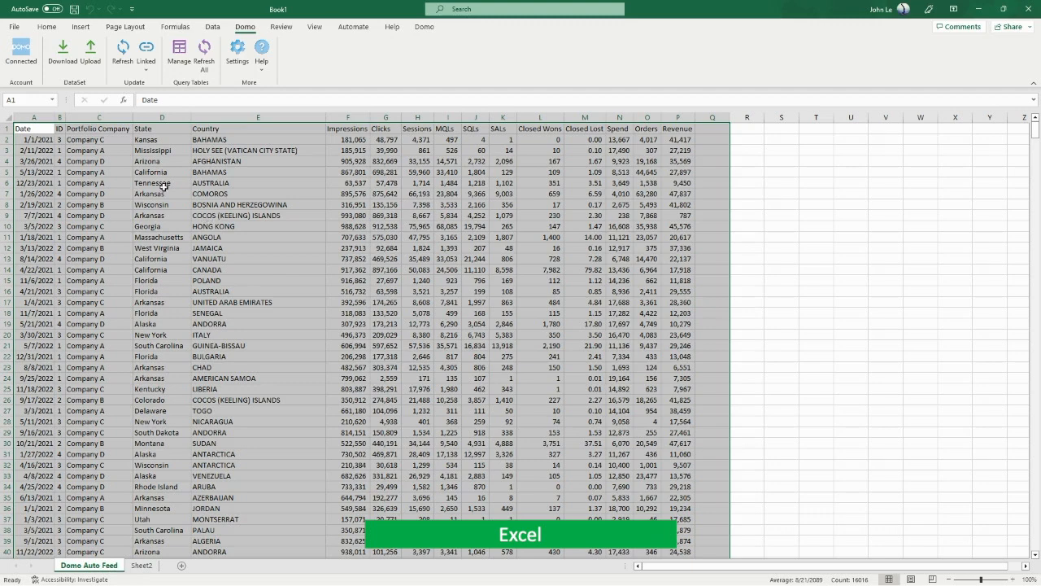
# Step: Add a Profit column with its header in Q1, calculate Revenue minus Spend with =P2-N2 in Q2, and fill it down the data rows
pyautogui.click(717, 126)
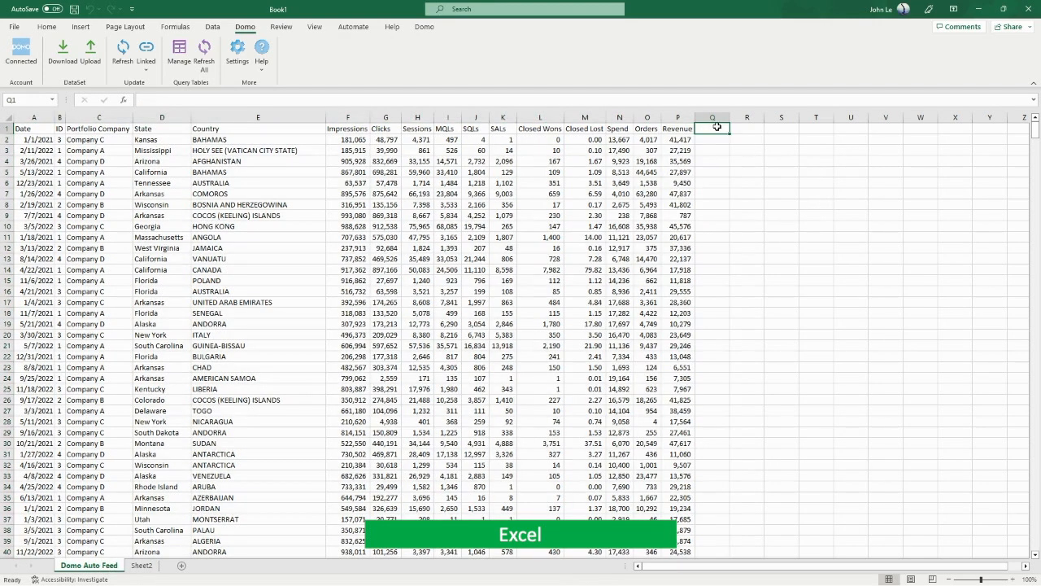
pyautogui.write('Profit')
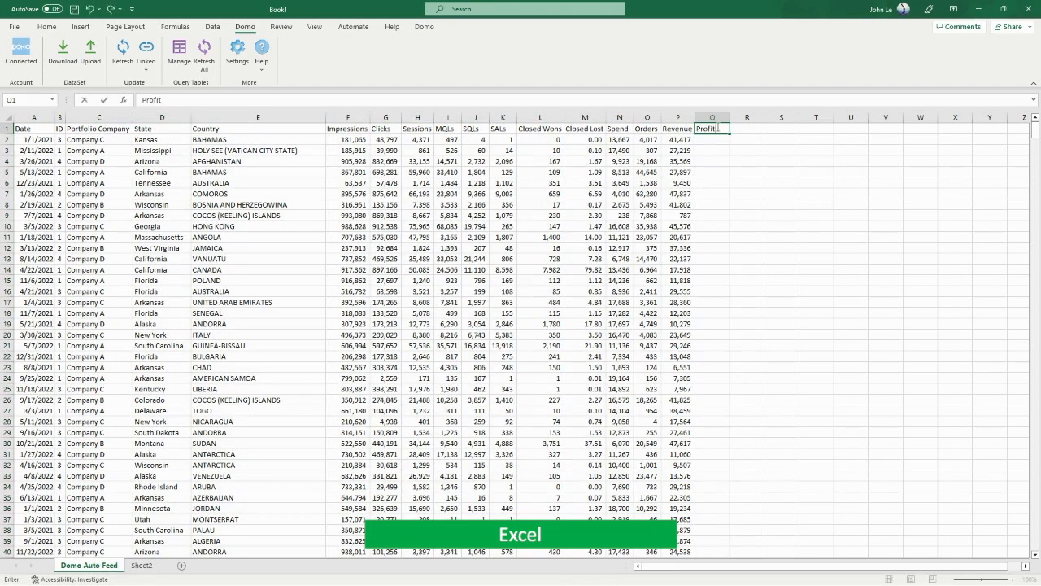
pyautogui.press('Return')
pyautogui.write('=')
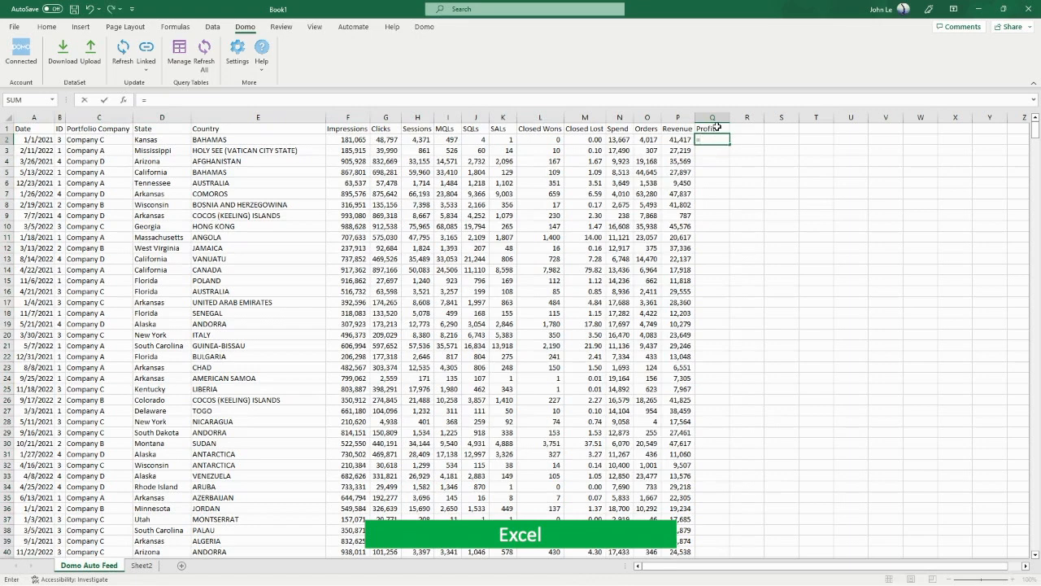
pyautogui.press('Left')
pyautogui.write('-')
pyautogui.press('Left')
pyautogui.press('Left')
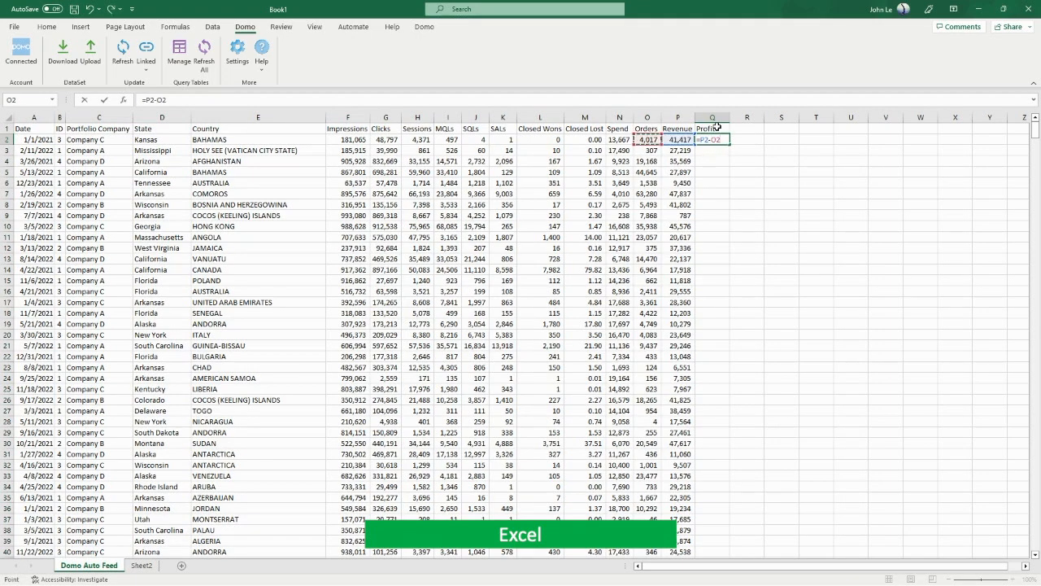
pyautogui.press('Return')
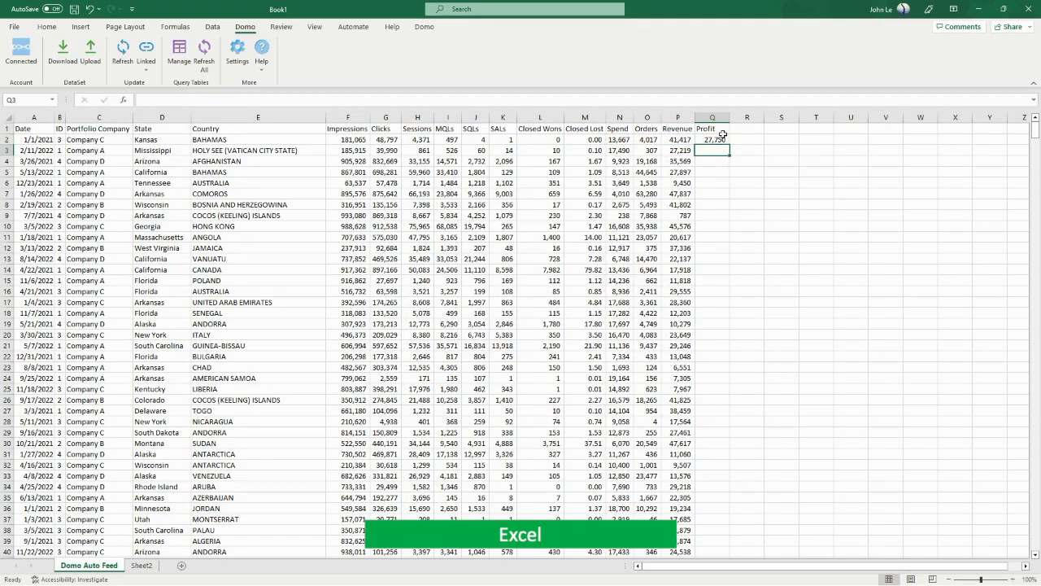
pyautogui.click(721, 139)
pyautogui.doubleClick(730, 145)
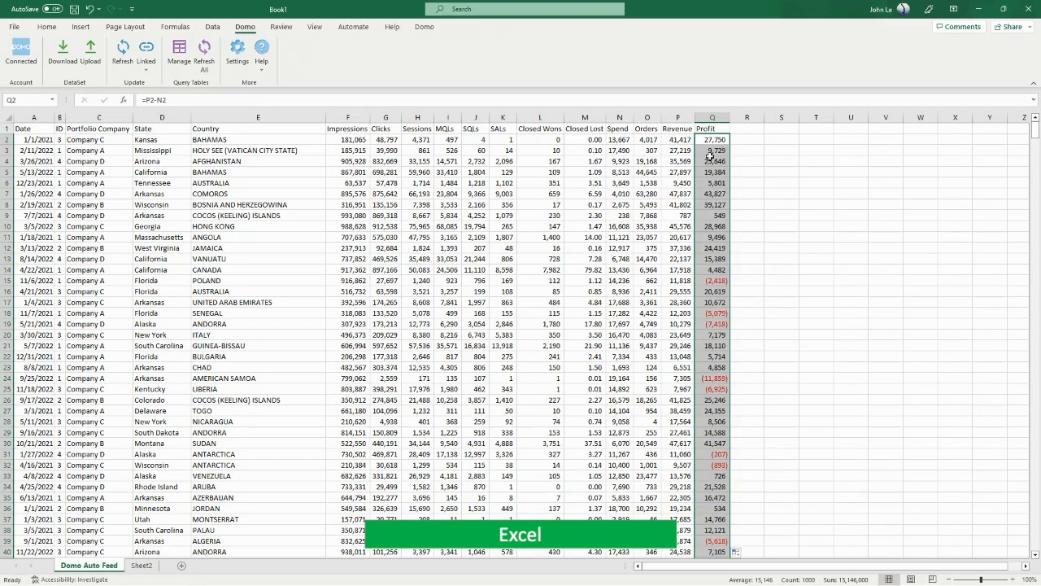
# Step: View the Domo dataset upload wizard's options for creating a new dataset, leaving it without uploading
pyautogui.click(91, 56)
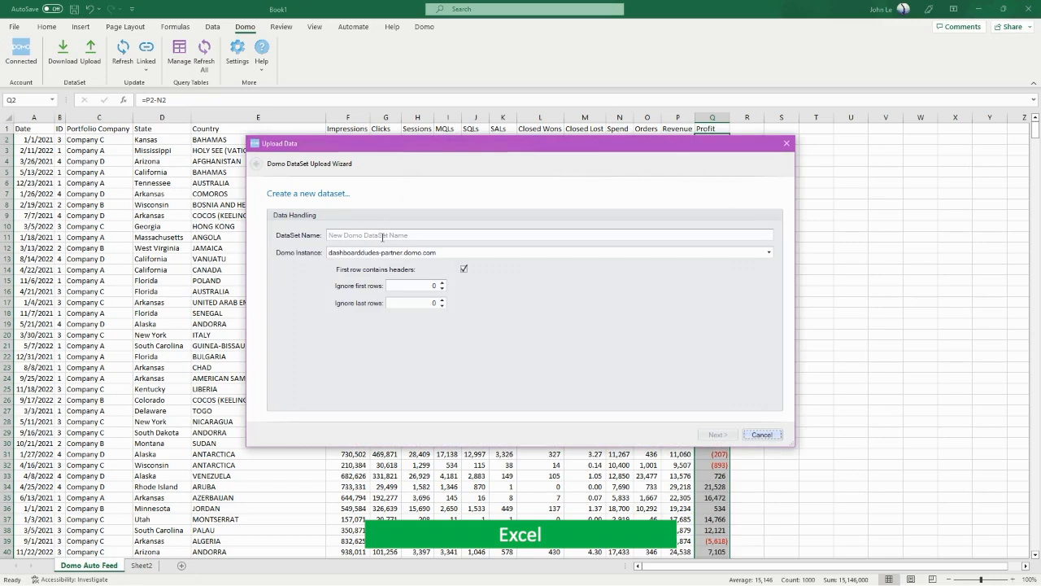
pyautogui.click(382, 237)
pyautogui.click(760, 436)
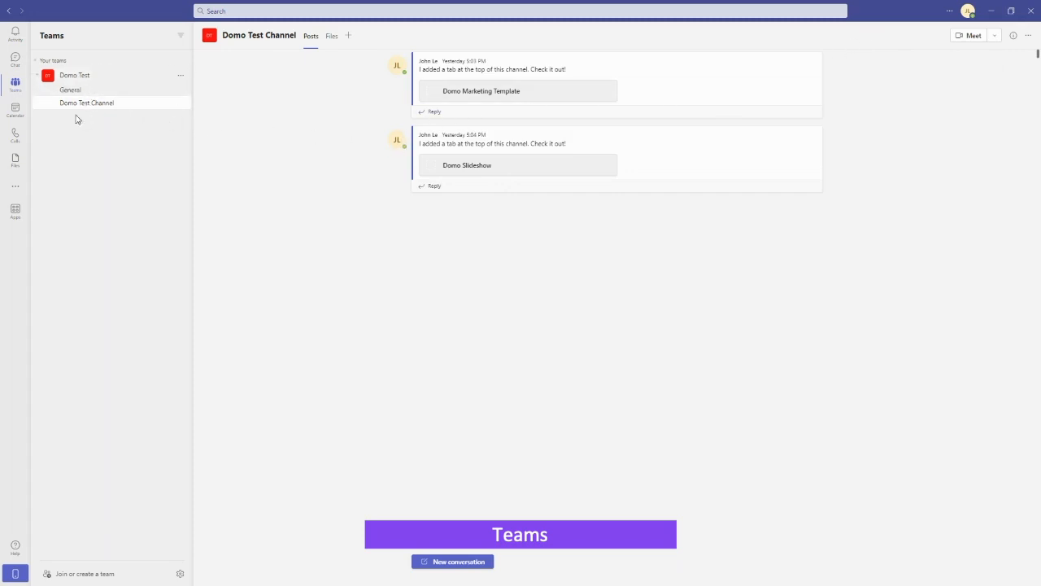
pyautogui.click(348, 37)
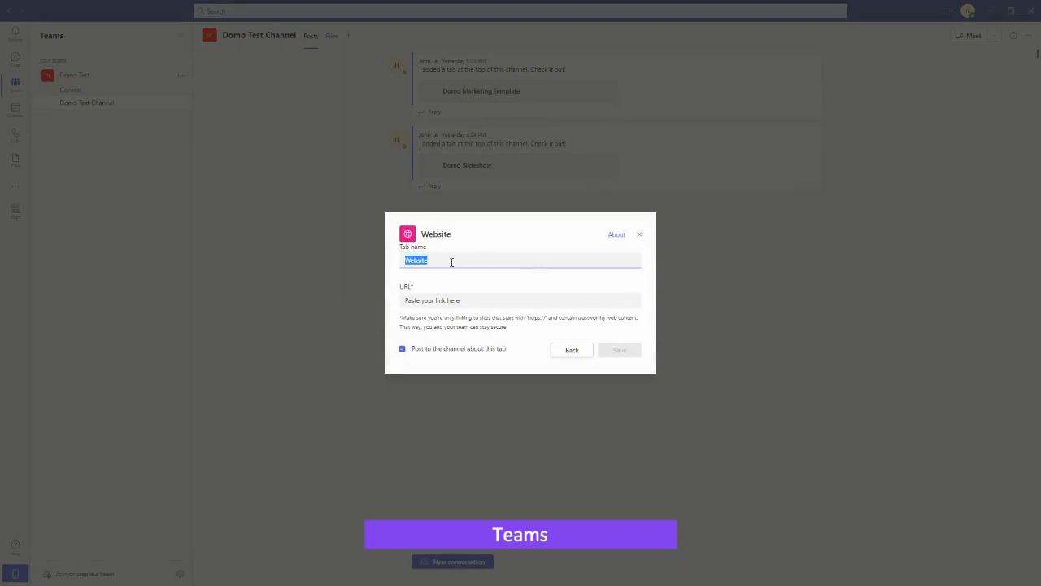
pyautogui.write('Domo Test')
pyautogui.click(443, 301)
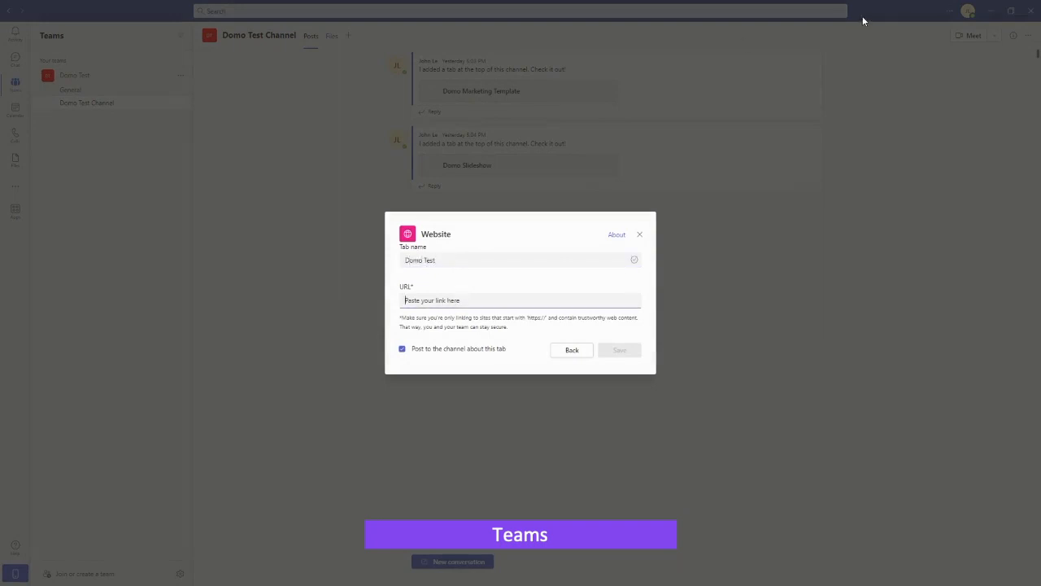
pyautogui.click(575, 352)
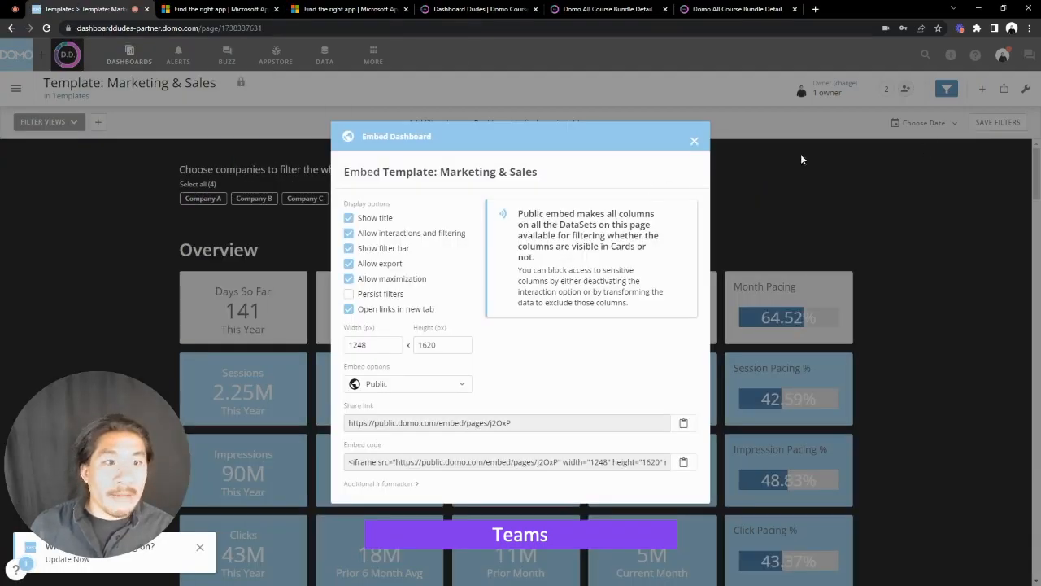
# Step: In Domo, open the embed options for the Template: Marketing & Sales dashboard and copy its public share link
pyautogui.click(694, 141)
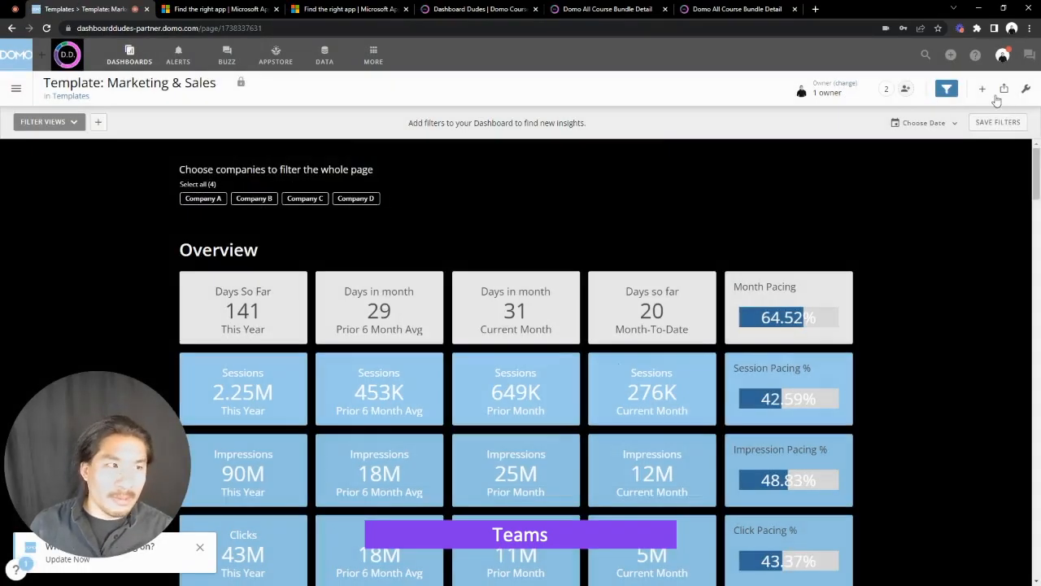
pyautogui.click(1004, 89)
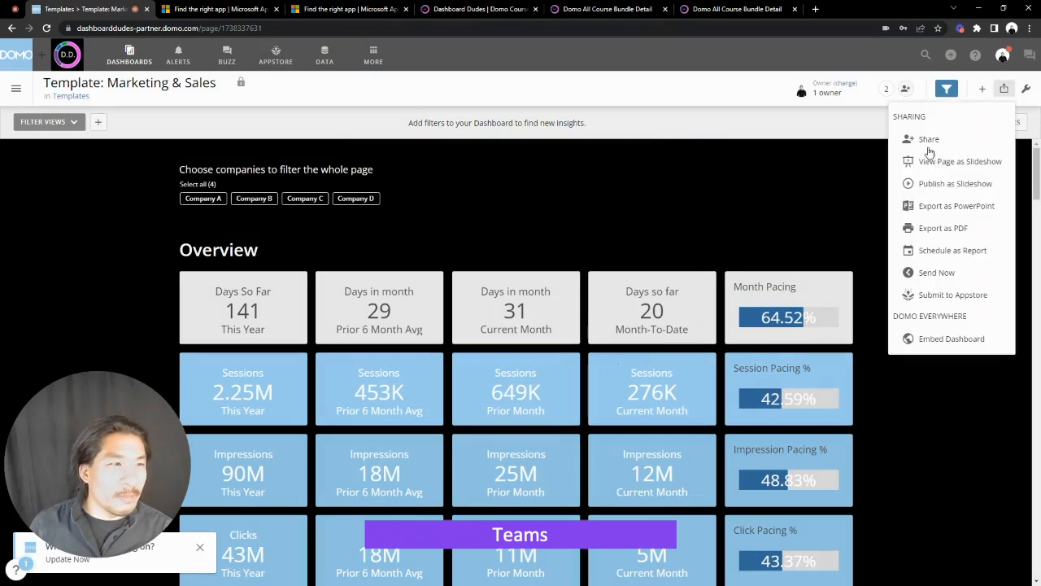
pyautogui.click(927, 340)
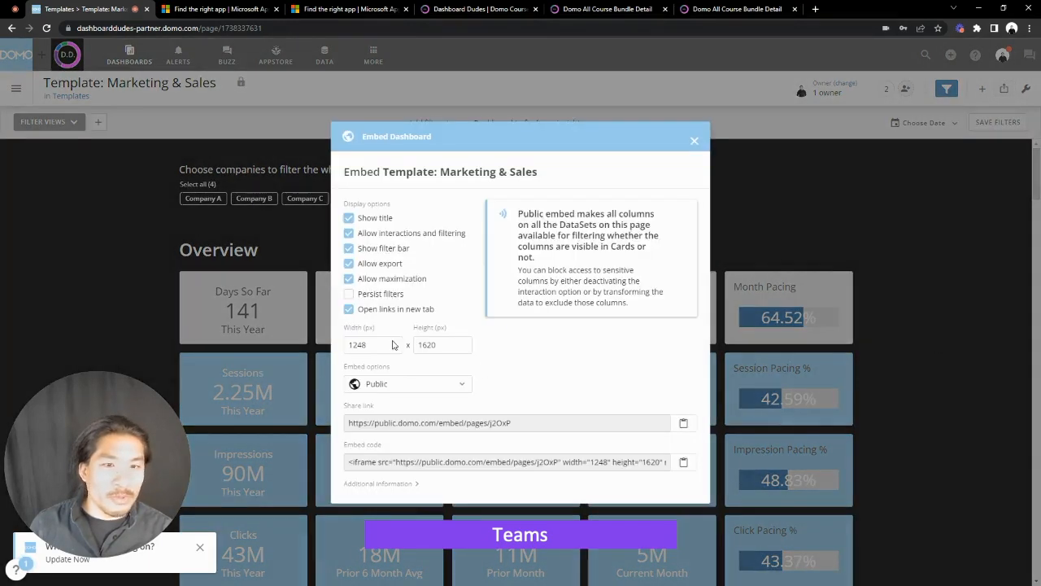
pyautogui.click(683, 426)
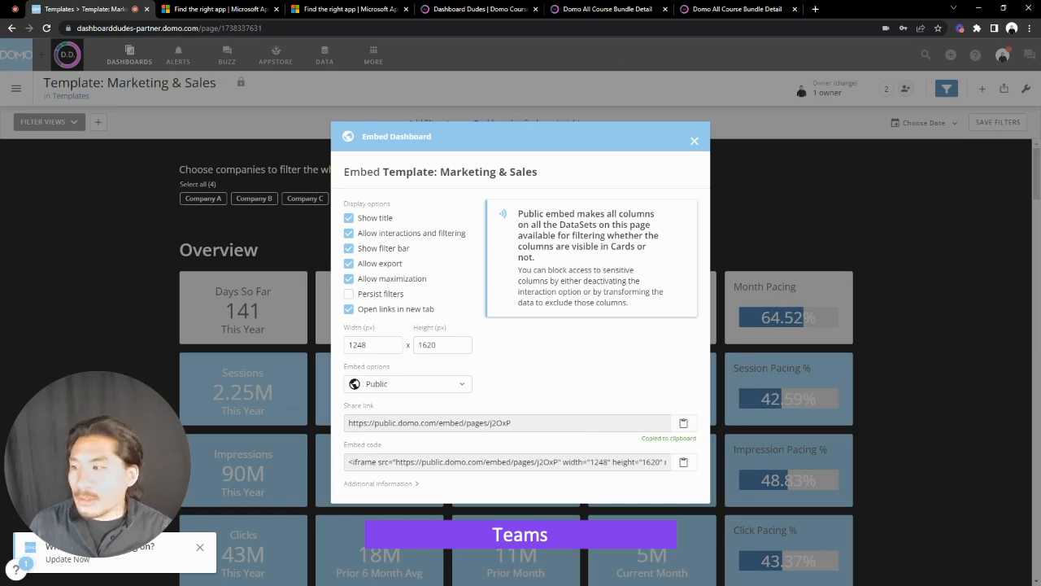
# Step: In Teams, add a Website tab named Domo Embed to Domo Test Channel using the copied share link, and look over the embedded dashboard
pyautogui.hotkey('alt', 'Tab')
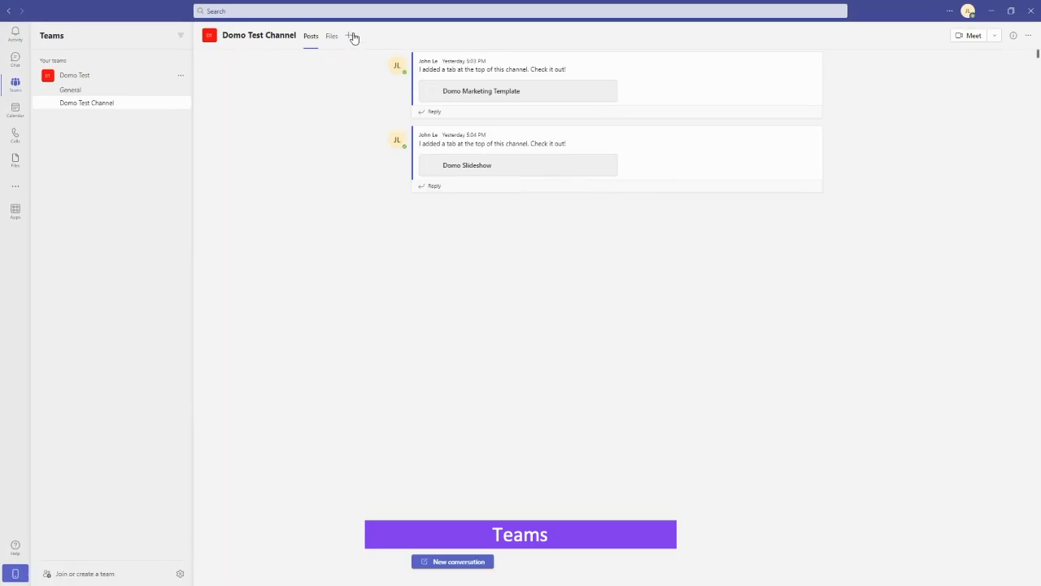
pyautogui.click(349, 36)
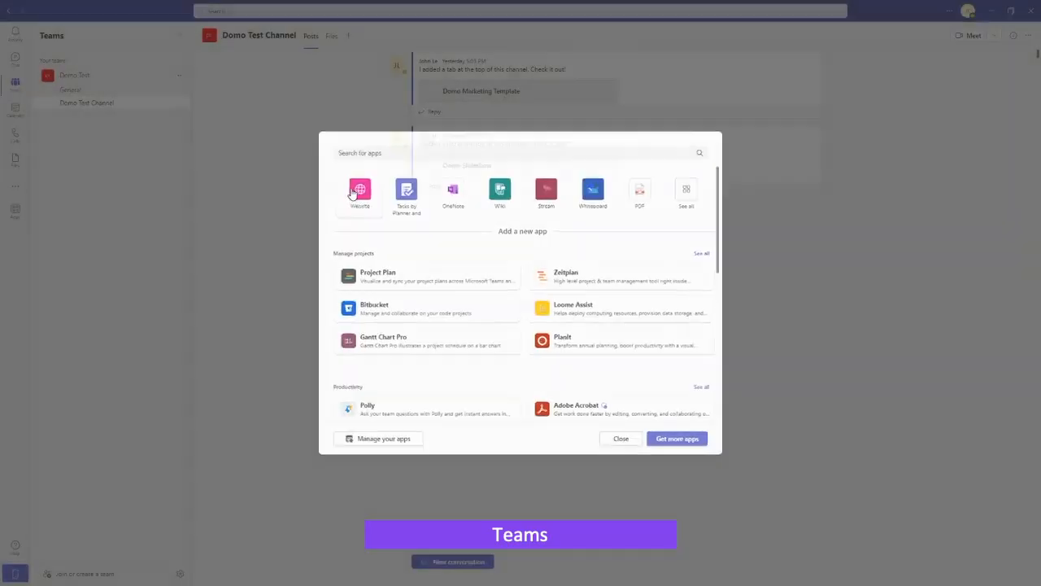
pyautogui.click(350, 192)
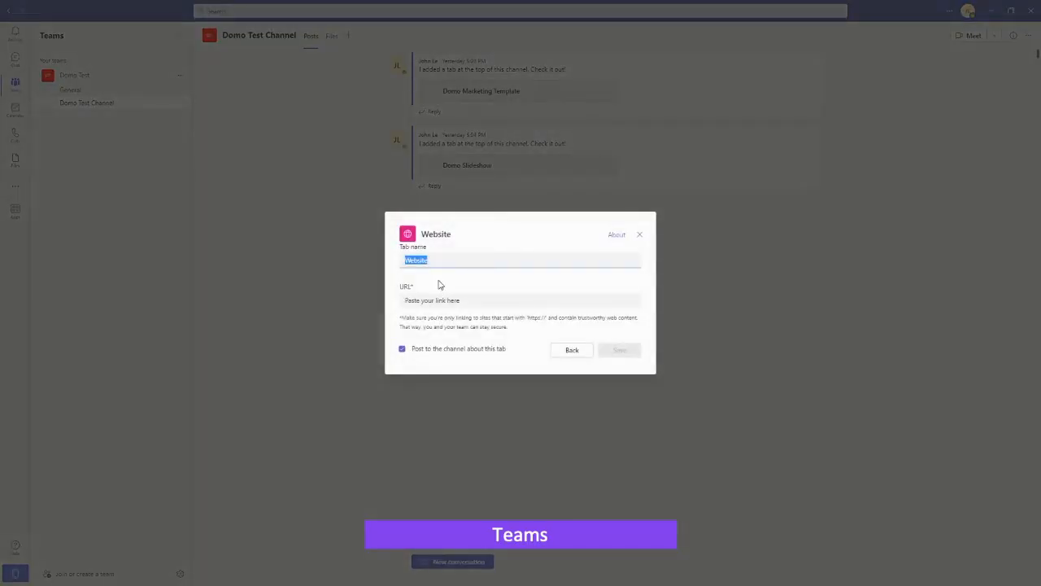
pyautogui.write('Domo Embed')
pyautogui.click(447, 301)
pyautogui.hotkey('ctrl', 'v')
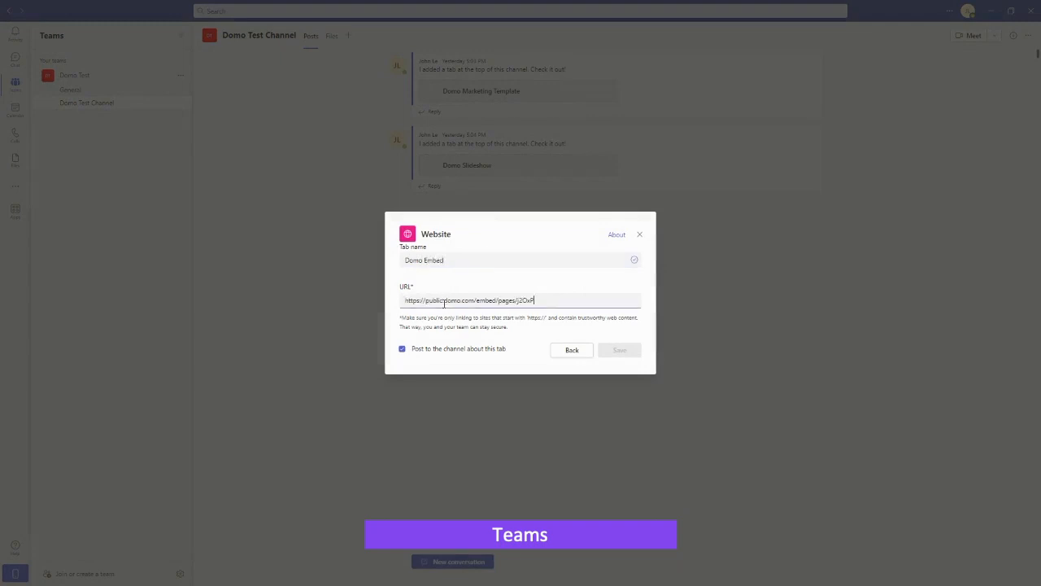
pyautogui.click(639, 356)
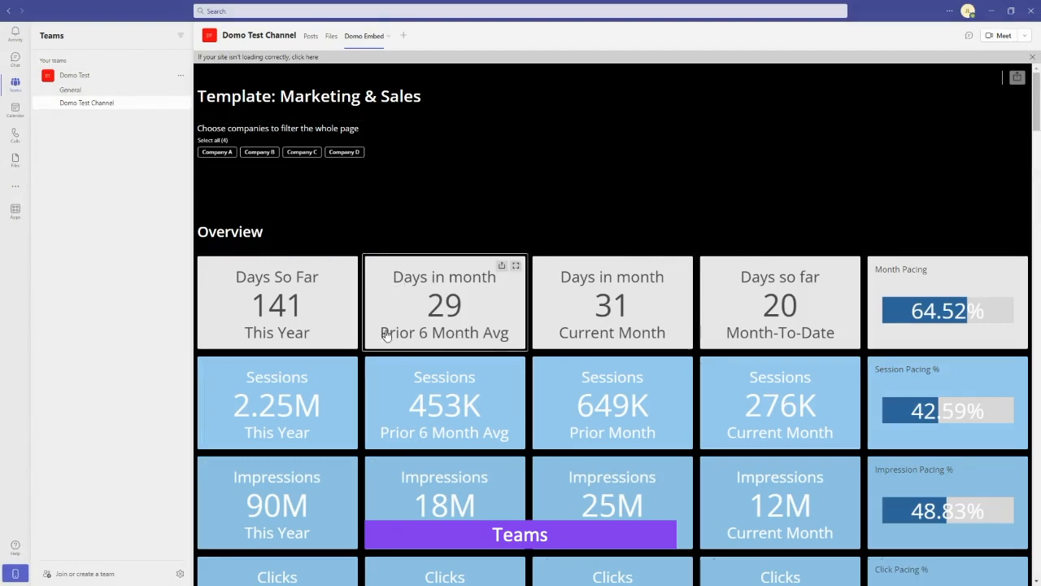
pyautogui.scroll(-8, 420, 285)
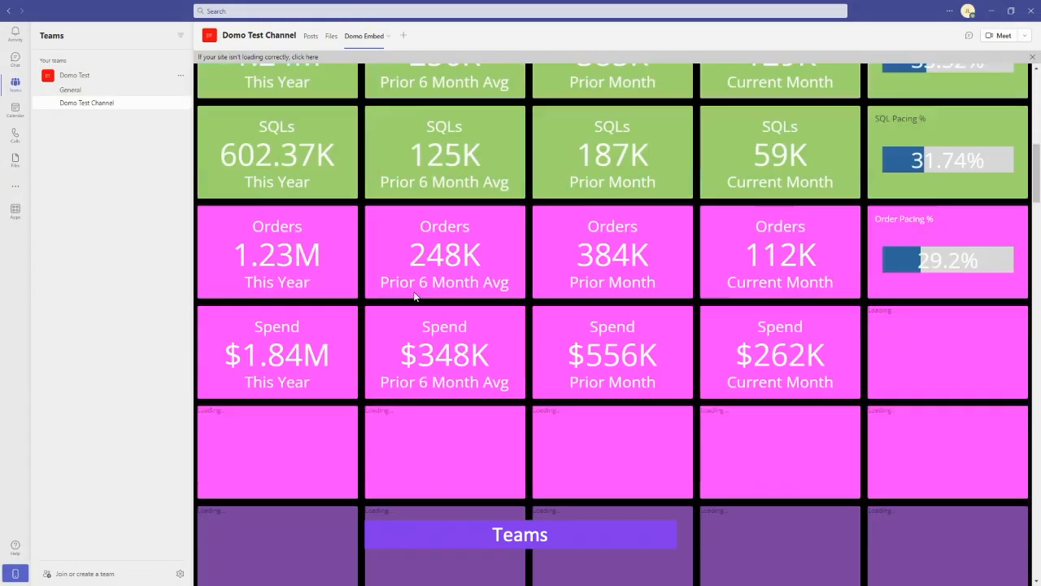
pyautogui.scroll(6, 423, 289)
pyautogui.scroll(3, 425, 287)
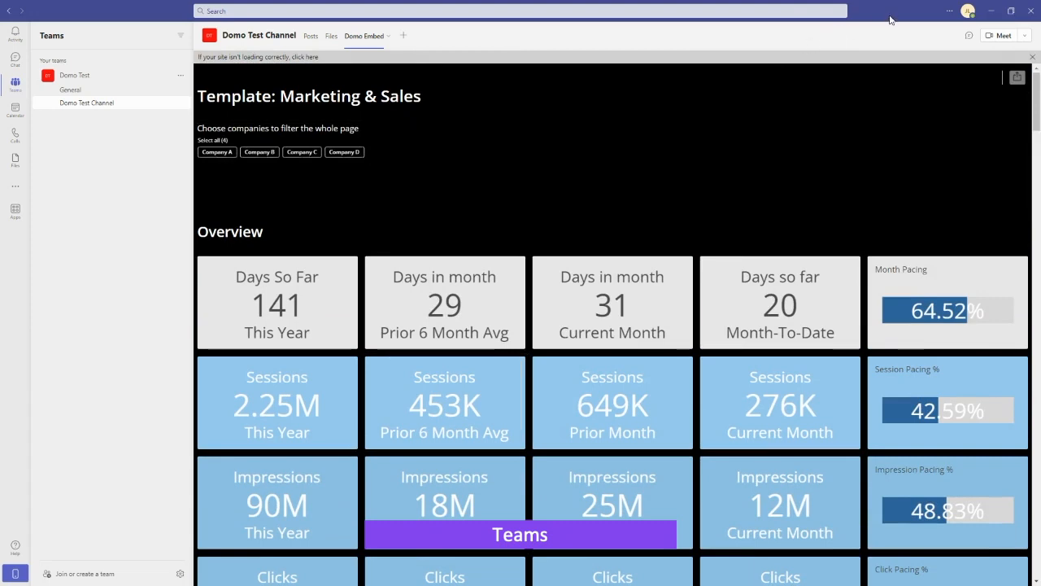
# Step: In Domo, leave the embed options and save a publishable slideshow of the Template: Marketing & Sales dashboard with its preselected cards
pyautogui.press('super+Left')
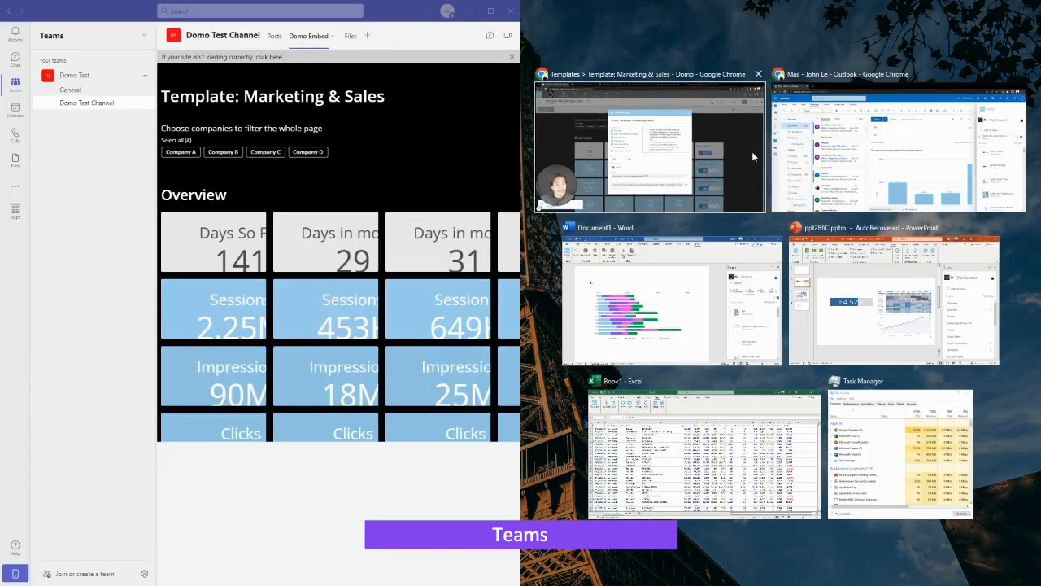
pyautogui.click(752, 151)
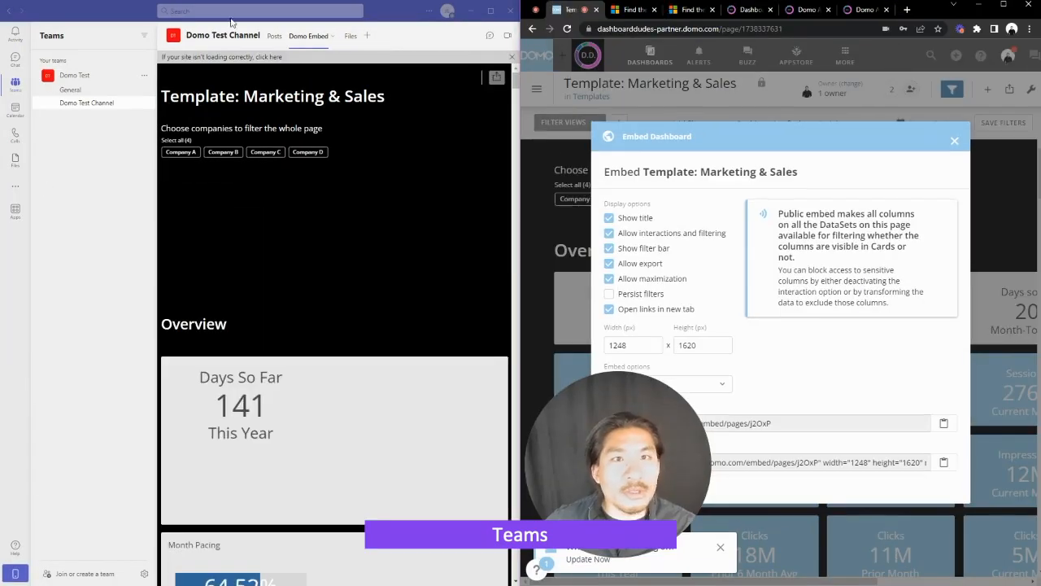
pyautogui.click(955, 141)
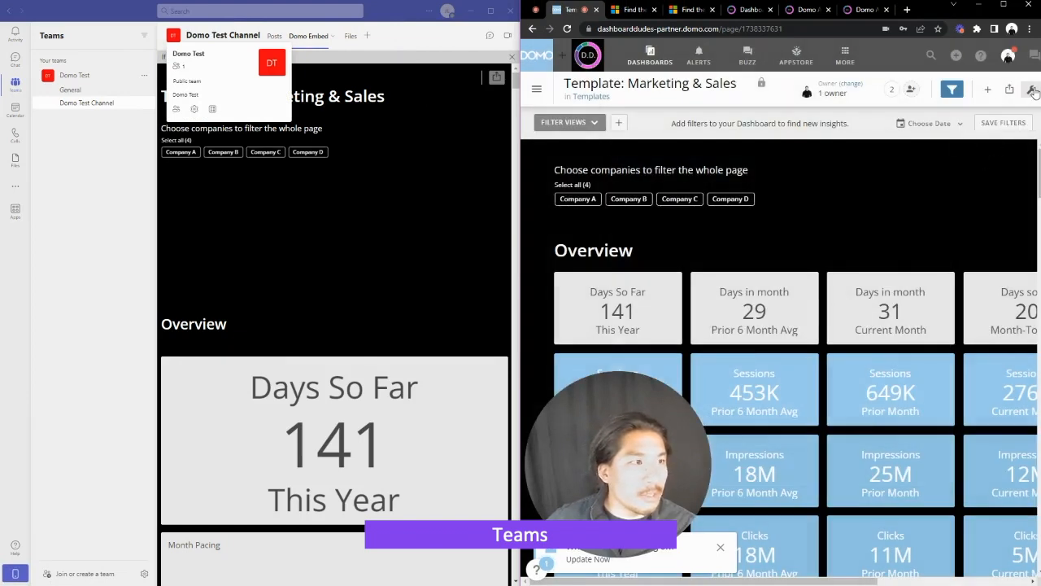
pyautogui.click(1033, 91)
pyautogui.click(1010, 91)
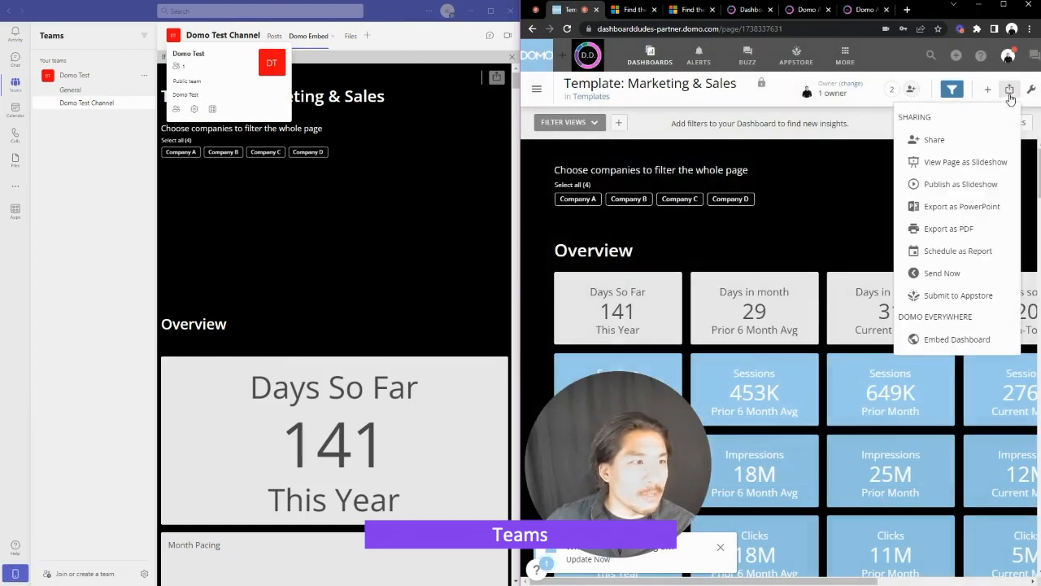
pyautogui.click(939, 187)
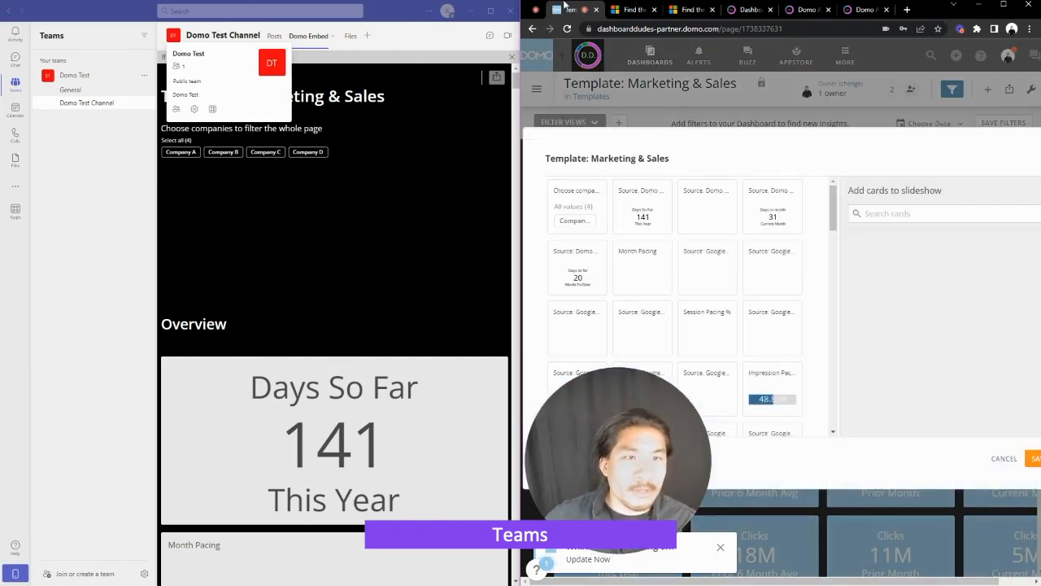
pyautogui.click(1003, 5)
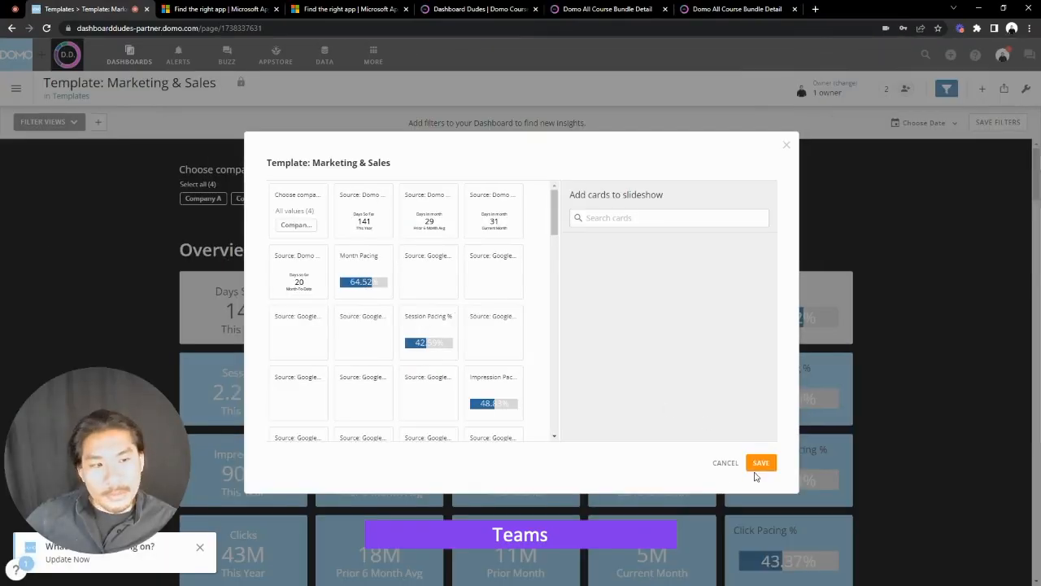
pyautogui.click(759, 464)
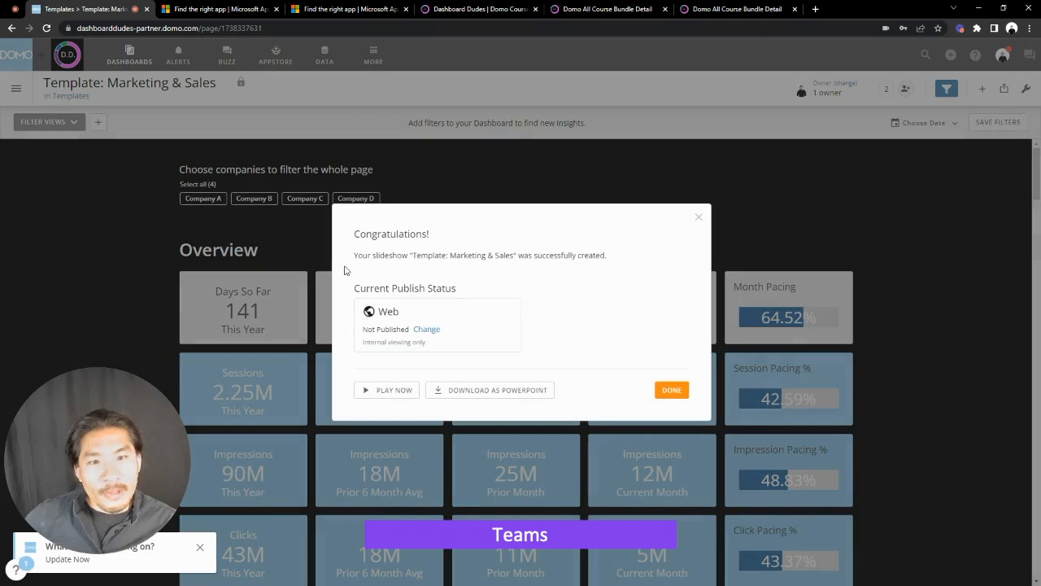
# Step: Publish the new slideshow to the web as Public and copy its share URL
pyautogui.click(427, 330)
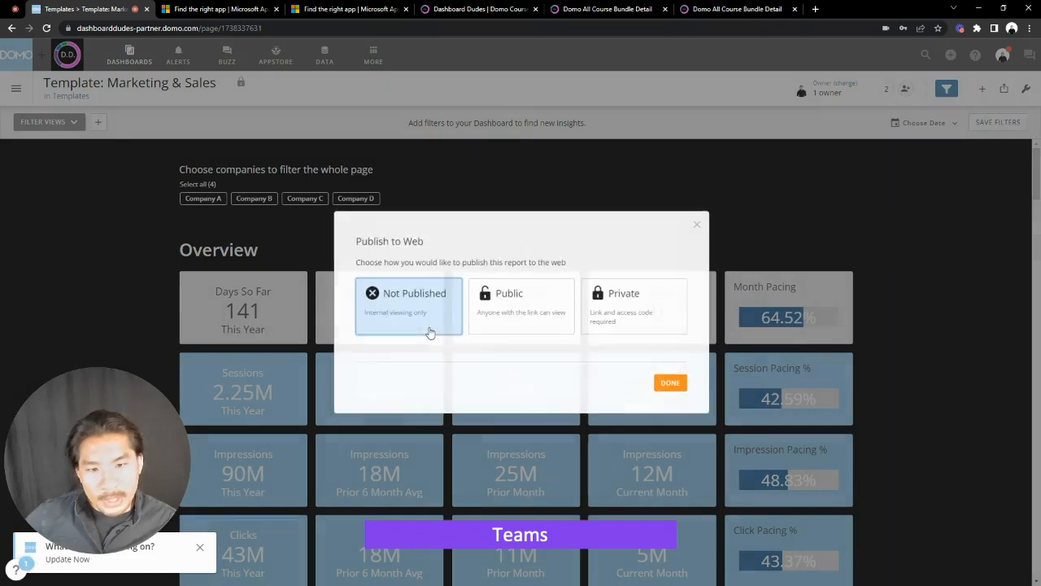
pyautogui.click(555, 307)
pyautogui.click(497, 339)
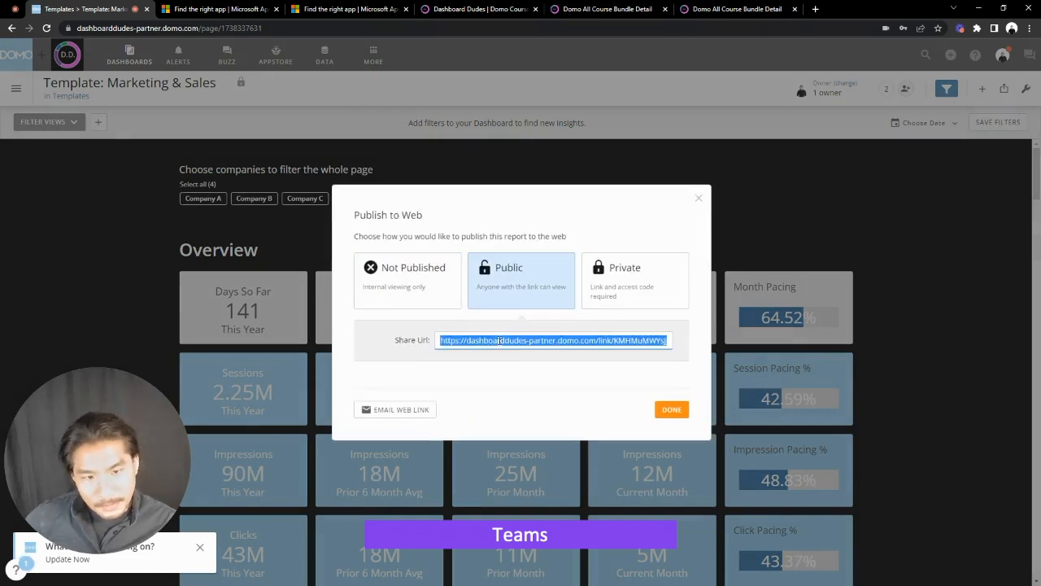
pyautogui.click(671, 409)
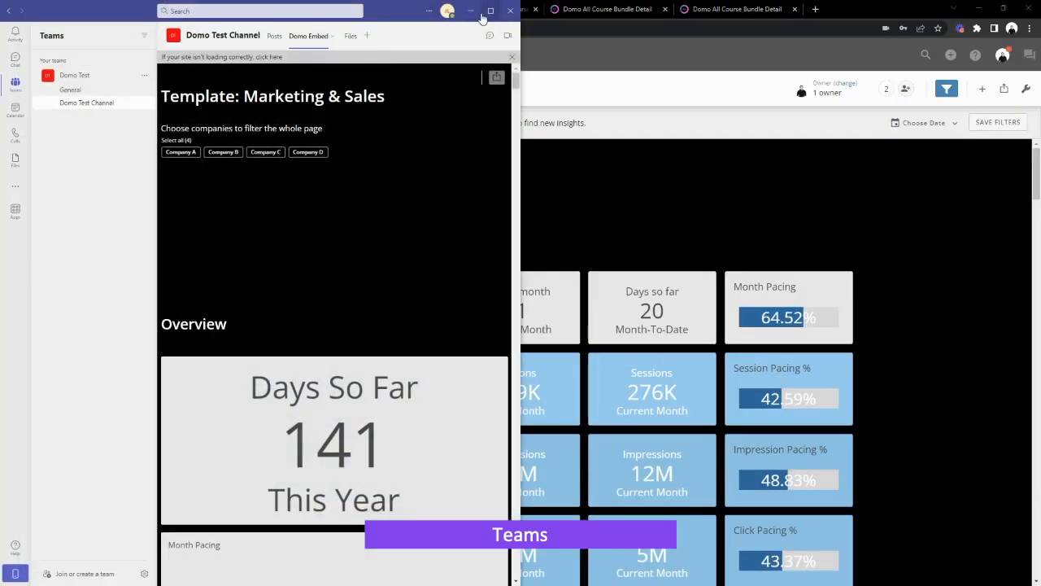
# Step: In Teams, add a Website tab named Domo slideshow to Domo Test Channel using the copied slideshow link
pyautogui.click(487, 16)
pyautogui.click(406, 39)
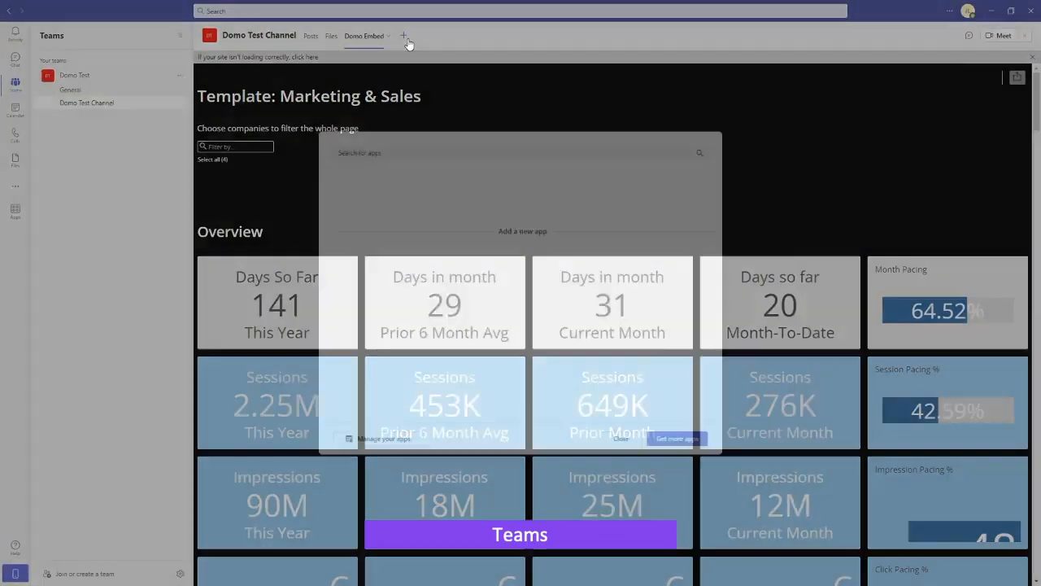
pyautogui.click(360, 194)
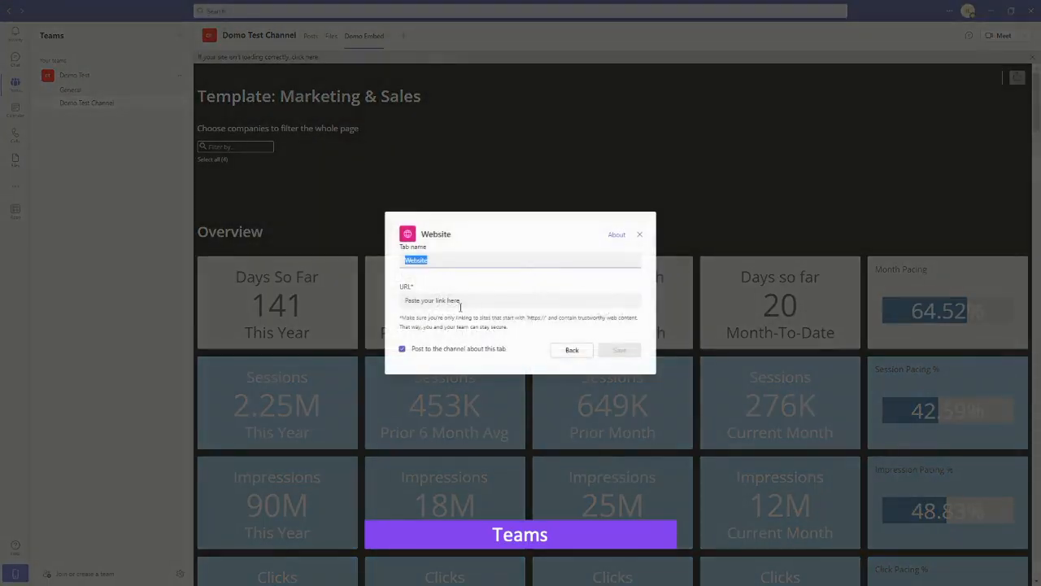
pyautogui.click(460, 300)
pyautogui.hotkey('ctrl', 'v')
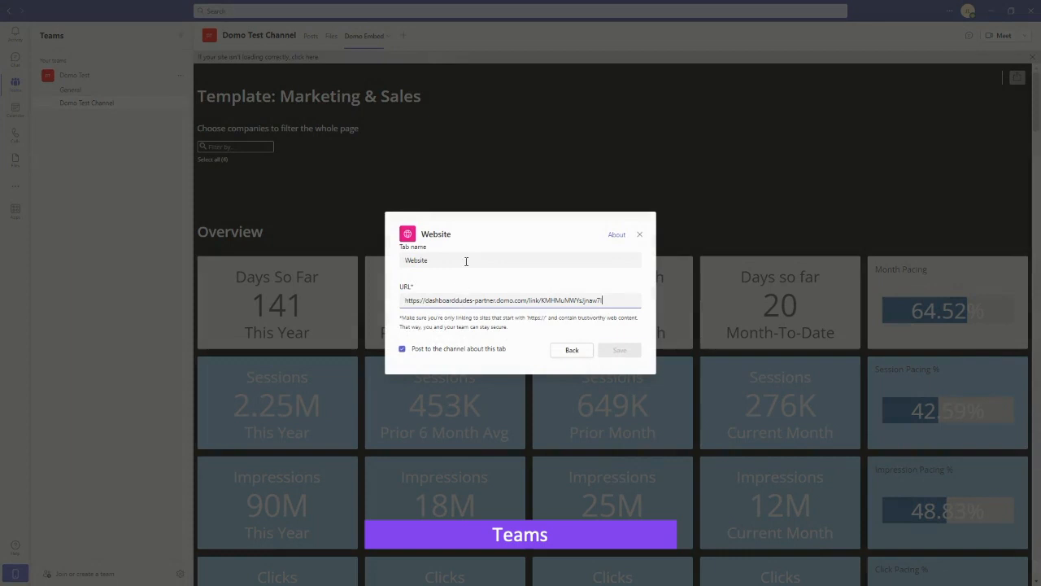
pyautogui.click(466, 260)
pyautogui.press('BackSpace')
pyautogui.press('BackSpace')
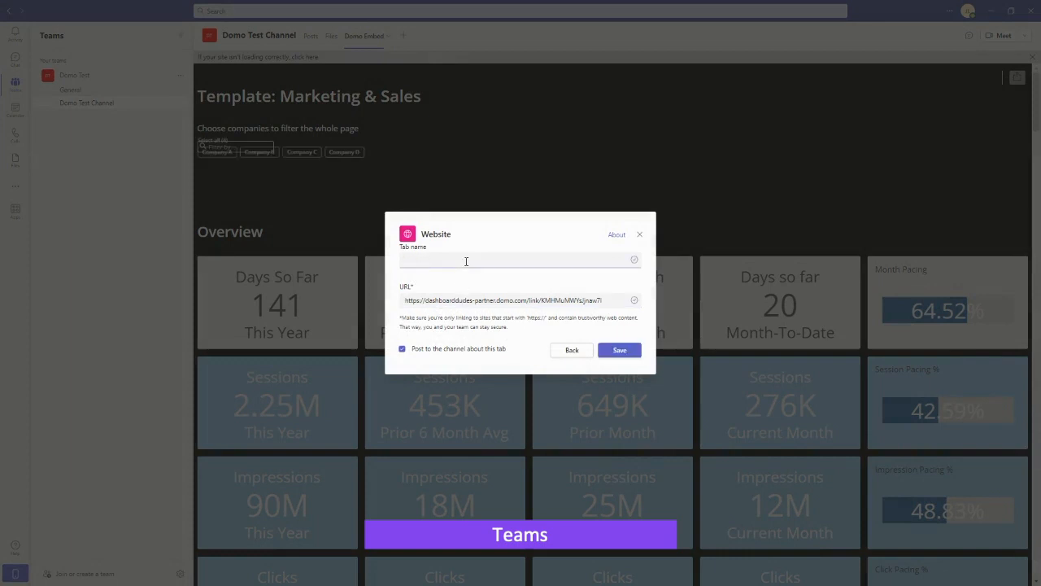
pyautogui.write('Domo slideshow')
pyautogui.click(636, 354)
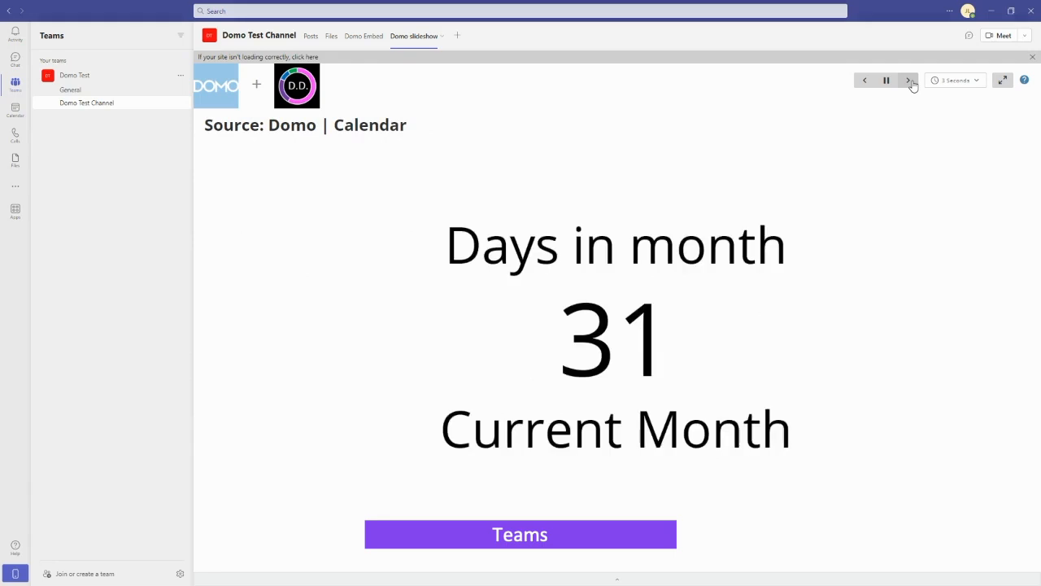
# Step: Advance the embedded slideshow, view its slide interval choices, and return to the Domo Embed tab
pyautogui.click(910, 81)
pyautogui.click(964, 85)
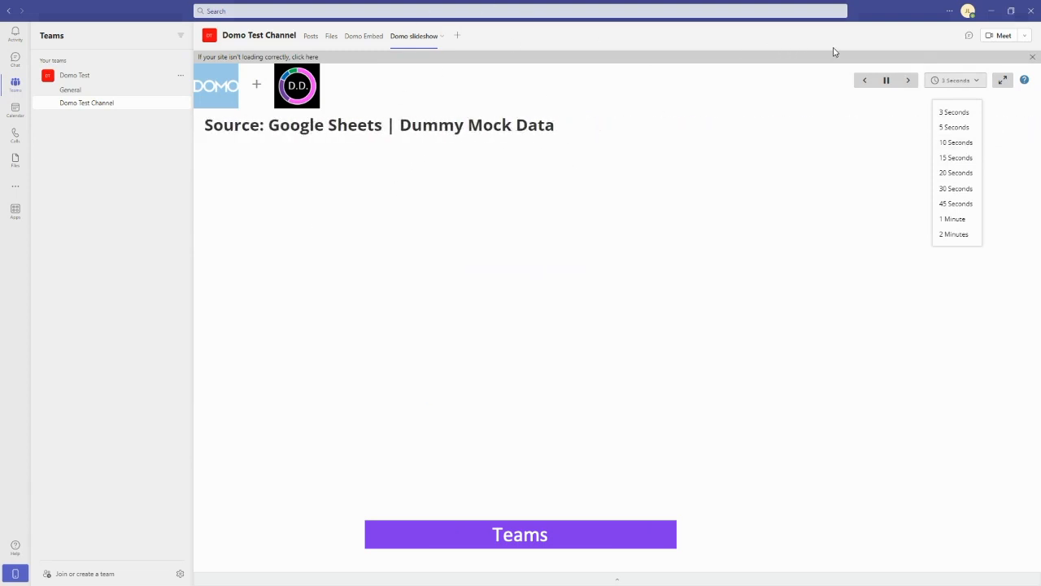
pyautogui.click(377, 39)
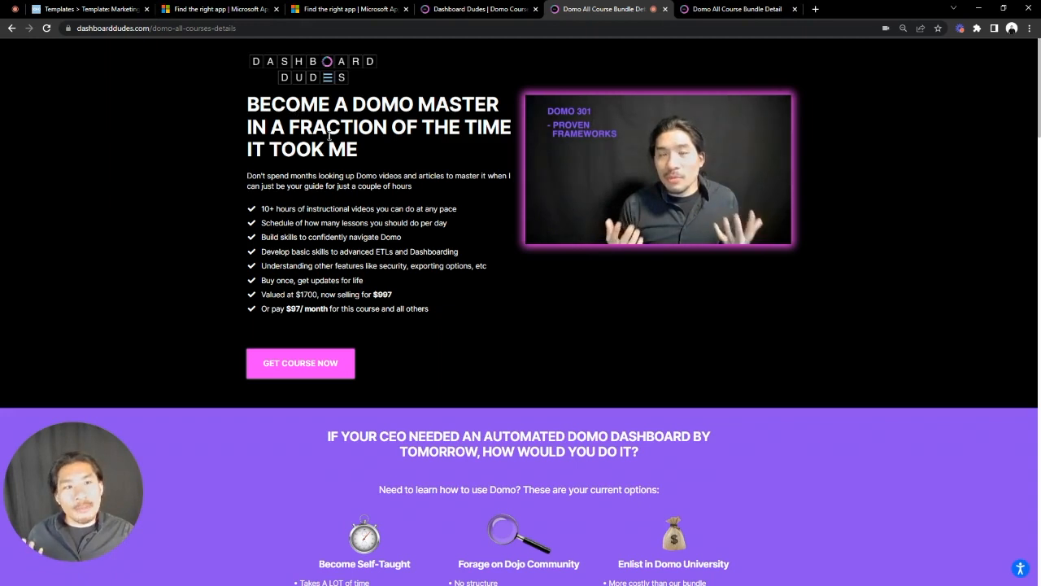
pyautogui.scroll(-1, 295, 111)
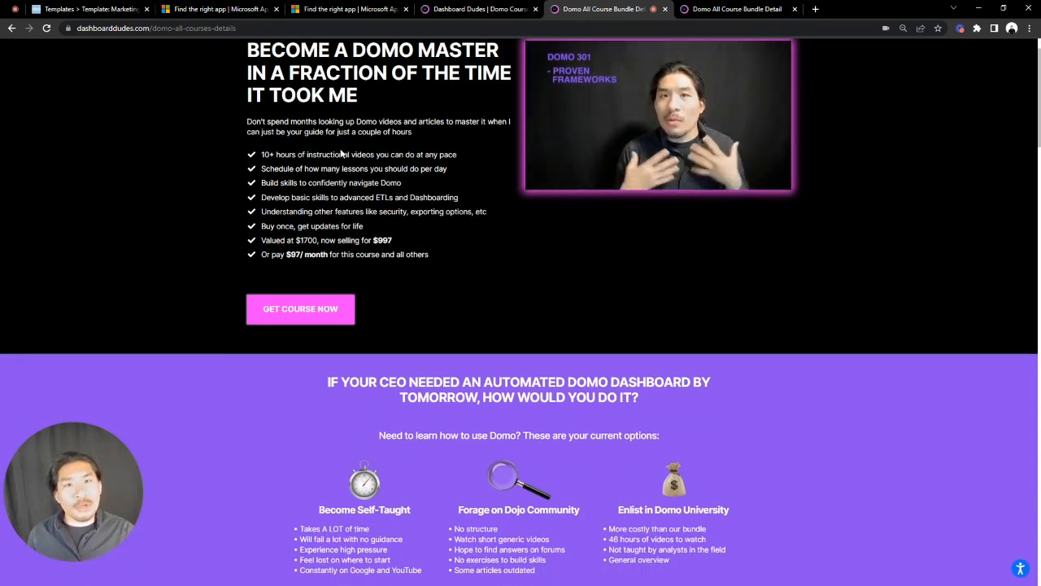